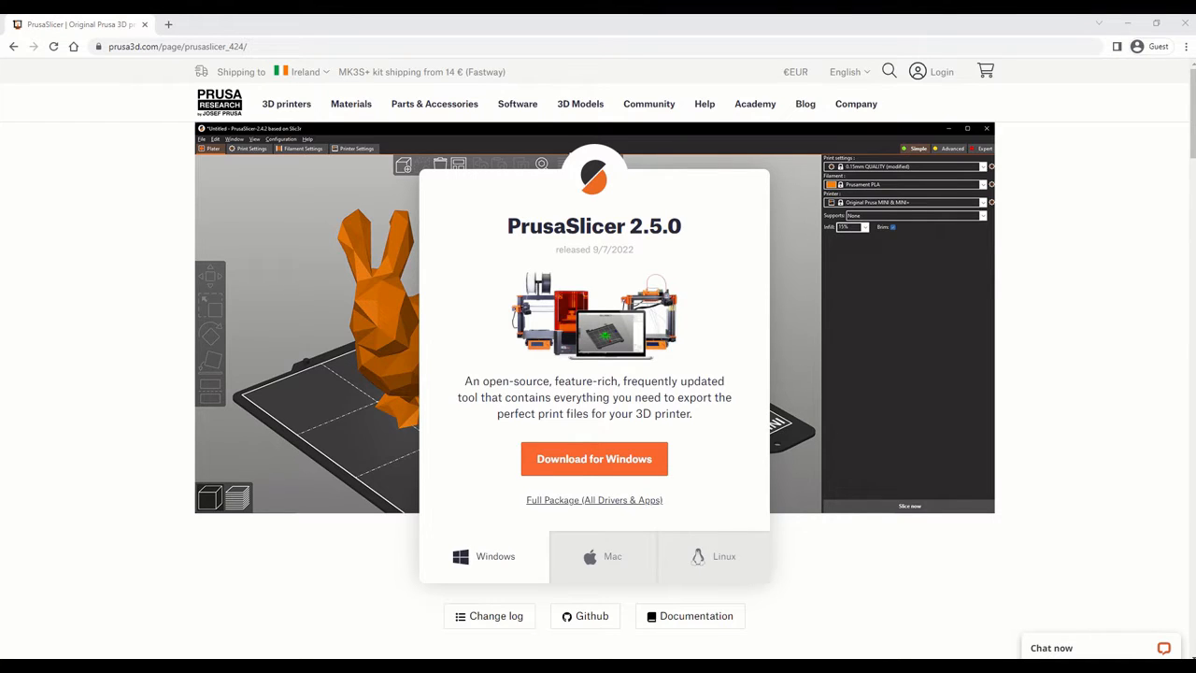
Switch to PrusaSlicer and select Original Prusa i3 MK3 as the printer.
left_click_drag(0, 117, 855, 2)
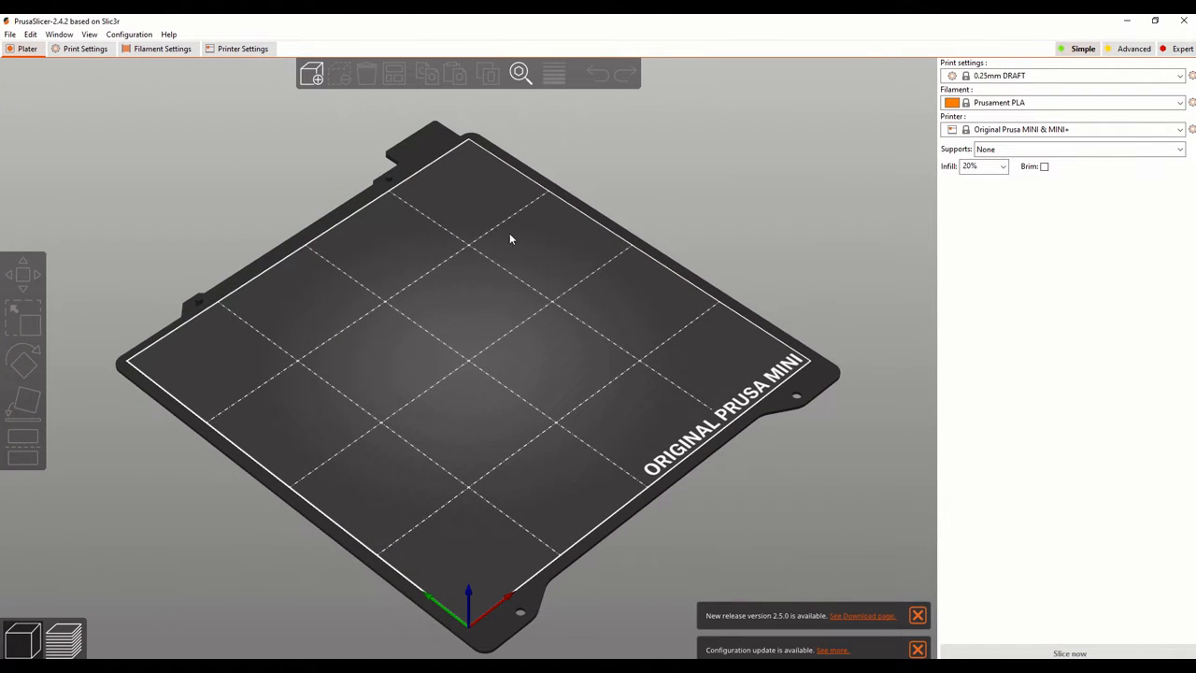
left_click_drag(514, 240, 489, 227)
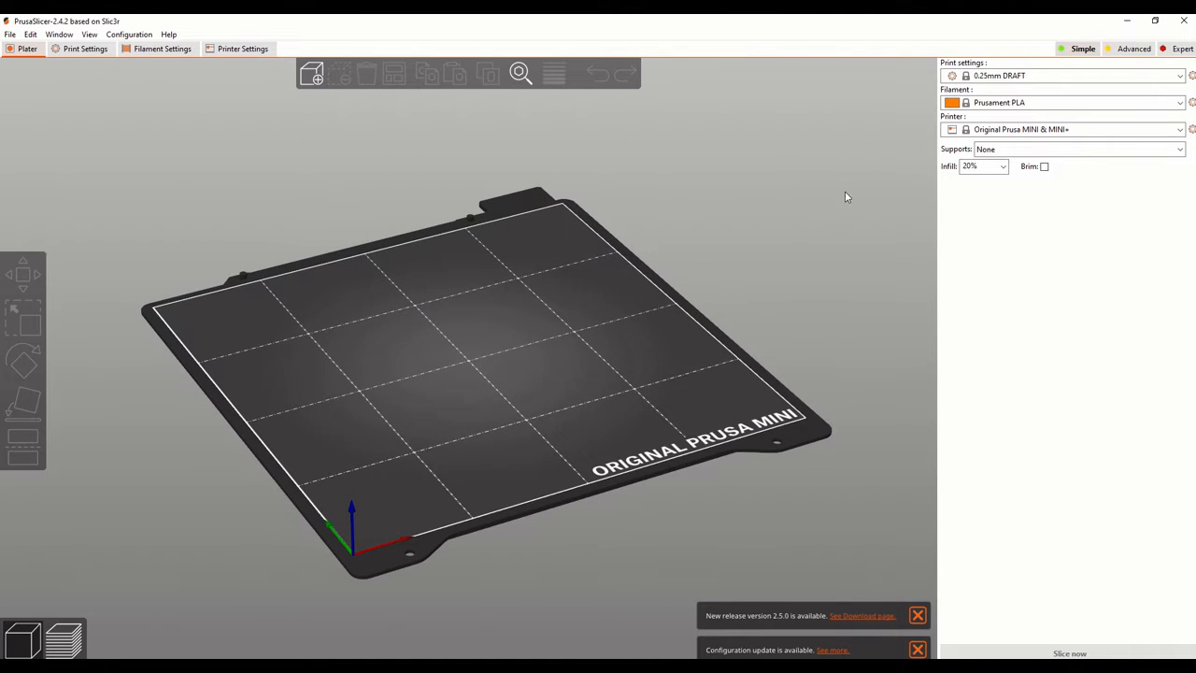
left_click(973, 132)
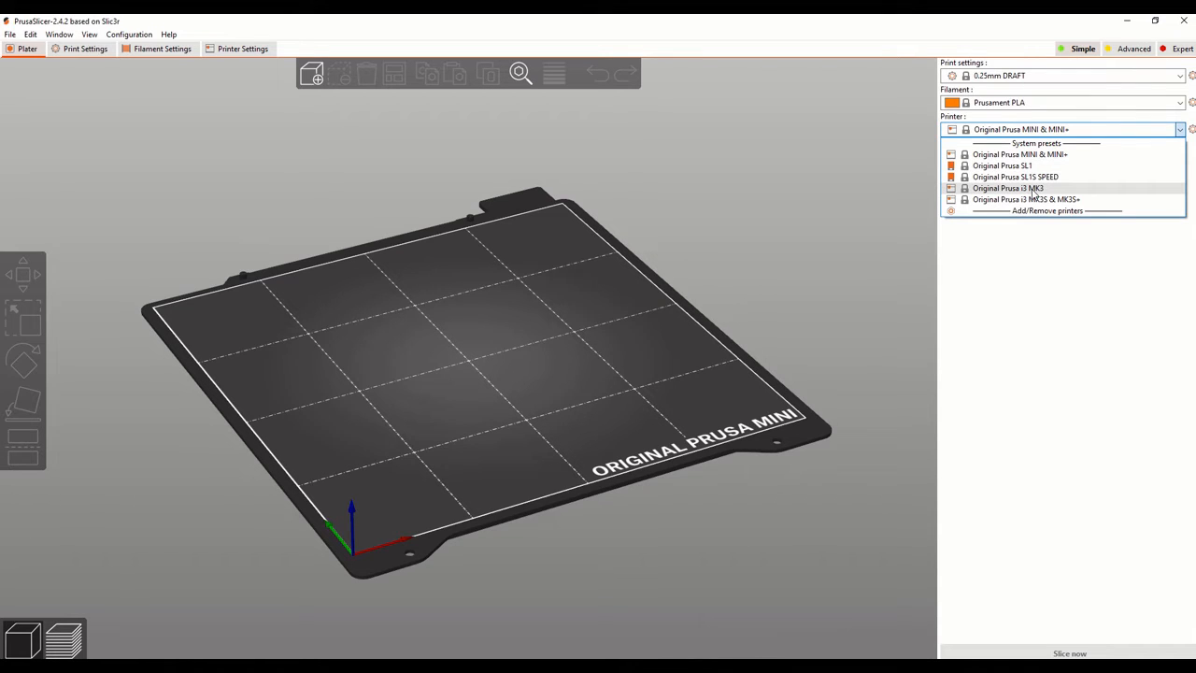
left_click(1033, 189)
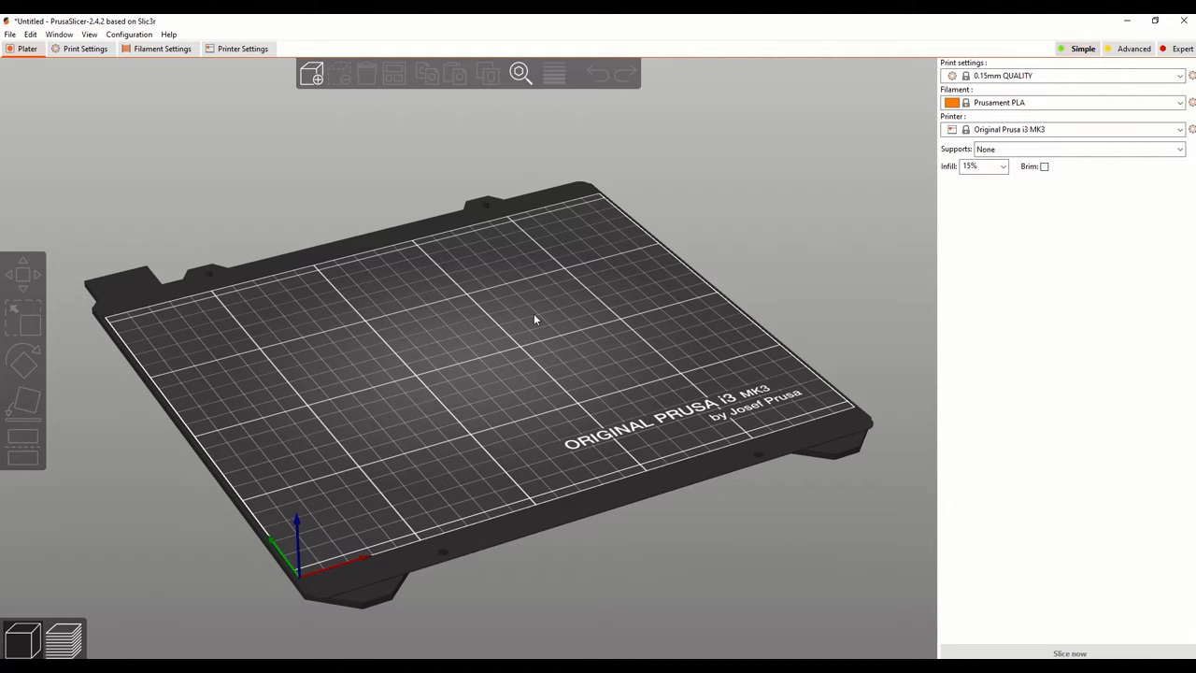
Change the printer to Original Prusa MINI & MINI+ and dismiss the Shapes gallery tip.
left_click(994, 130)
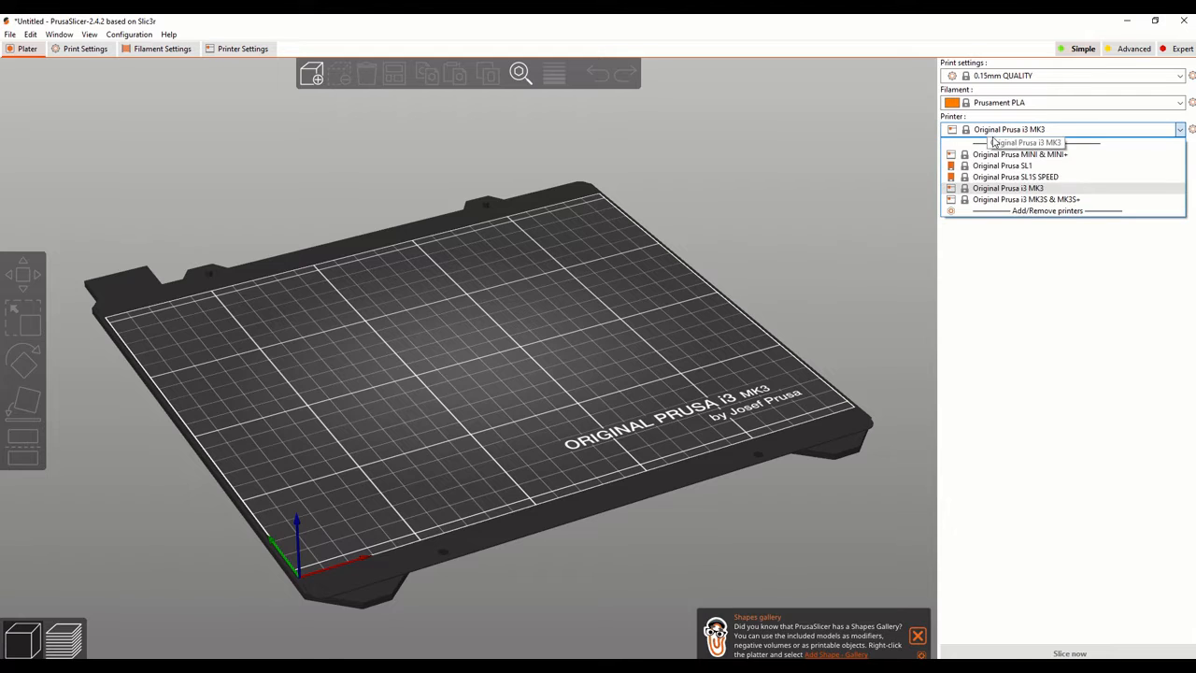
left_click(1019, 154)
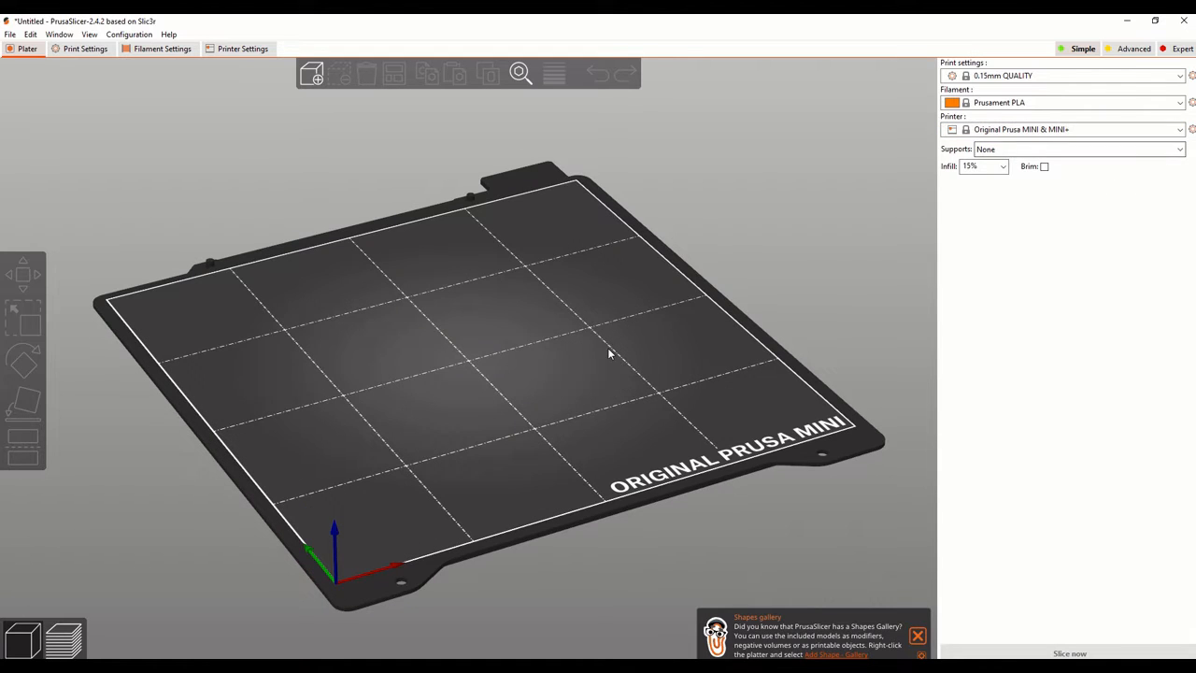
left_click_drag(549, 352, 549, 351)
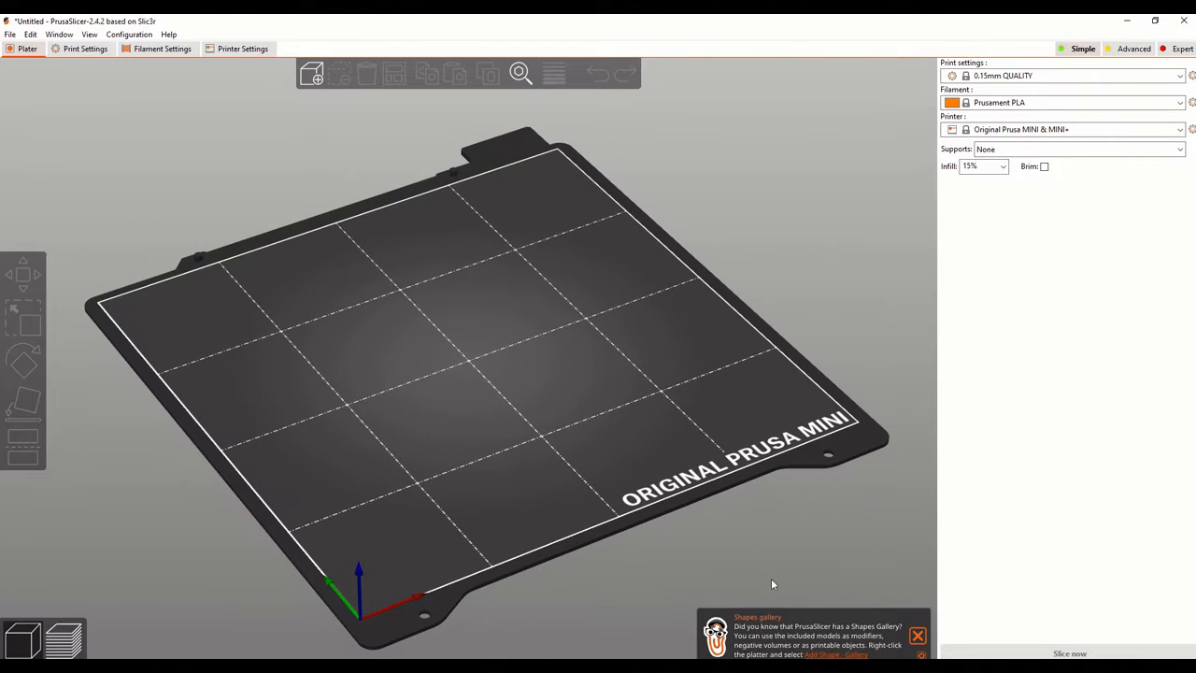
left_click(915, 637)
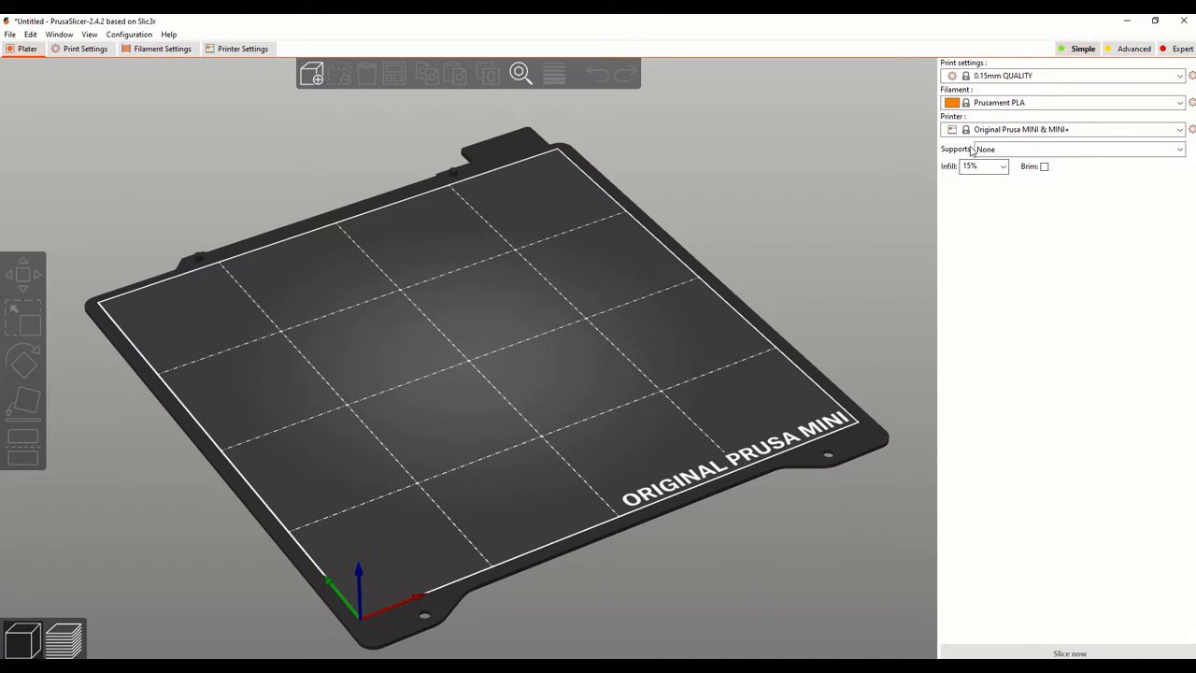
Select Prusament PLA as the filament and review the available print settings presets.
left_click(978, 104)
left_click(978, 107)
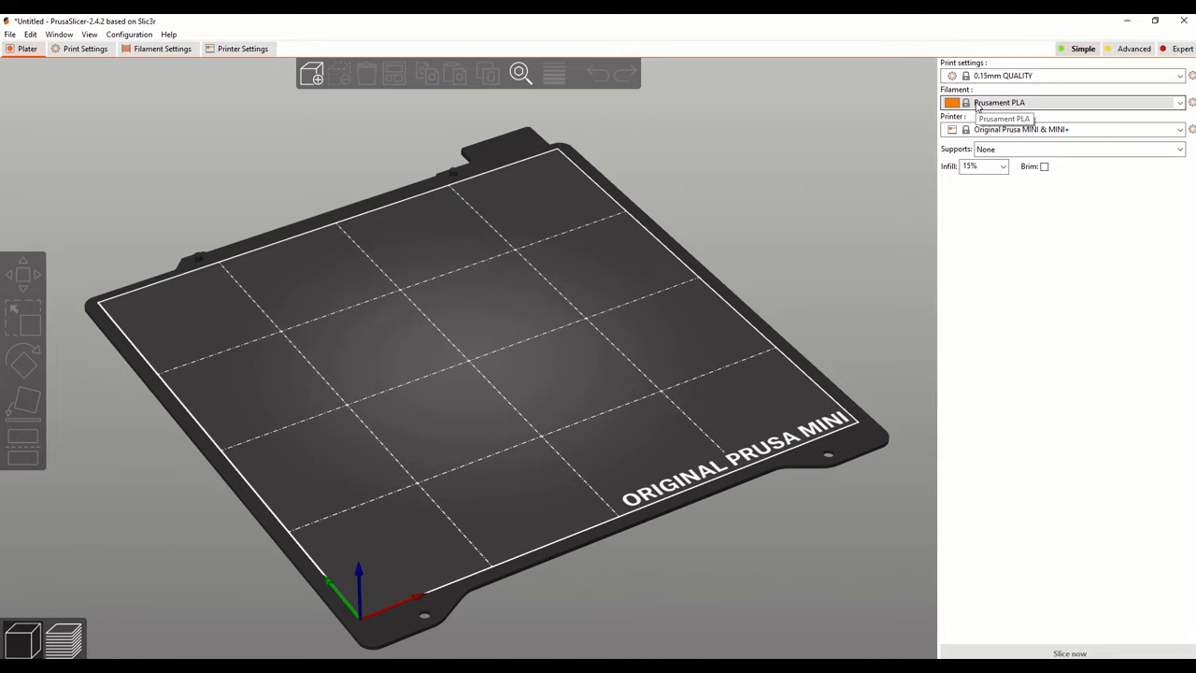
left_click(977, 106)
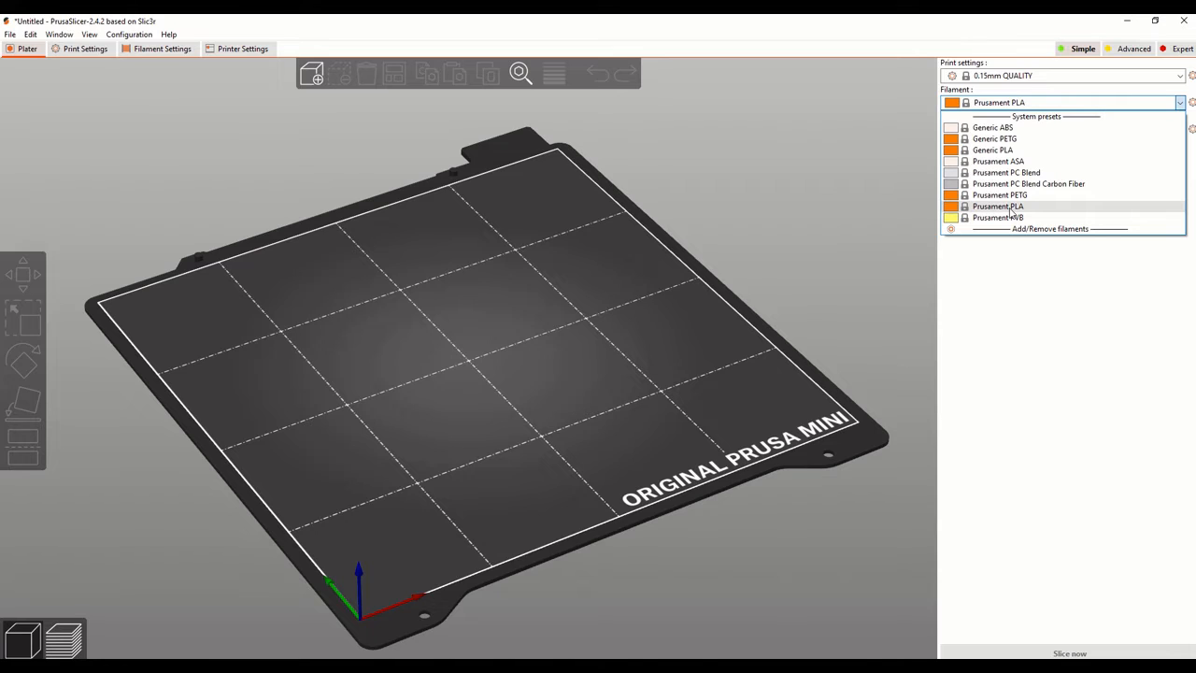
left_click(1011, 210)
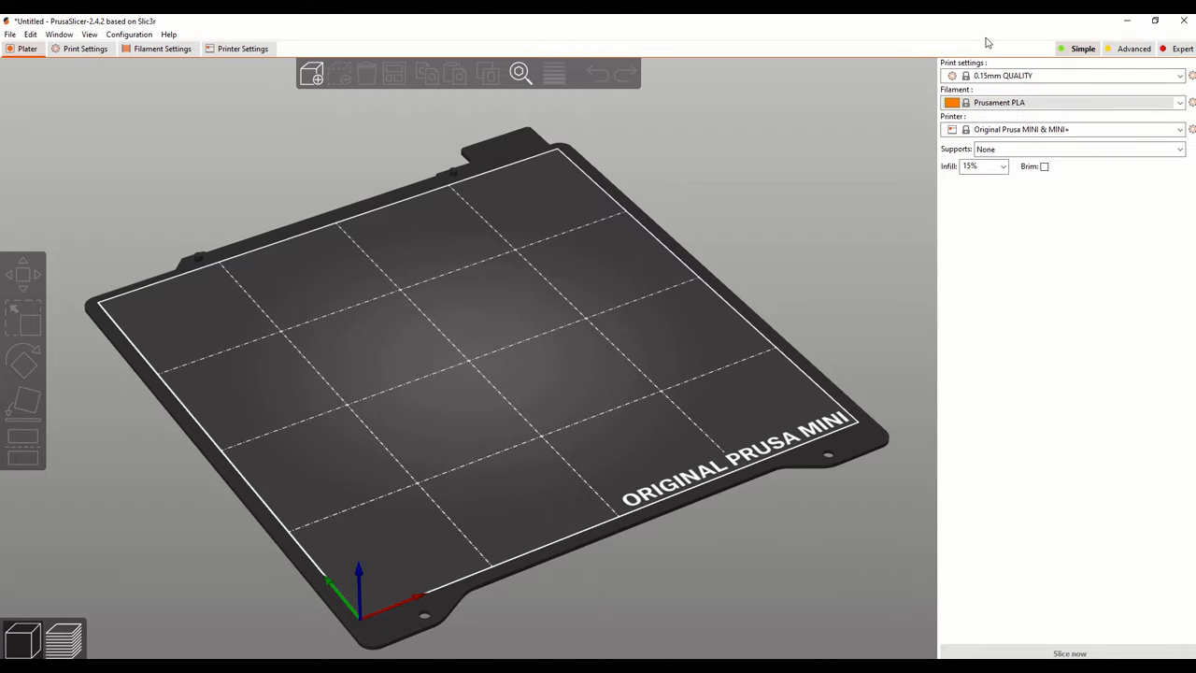
left_click(999, 76)
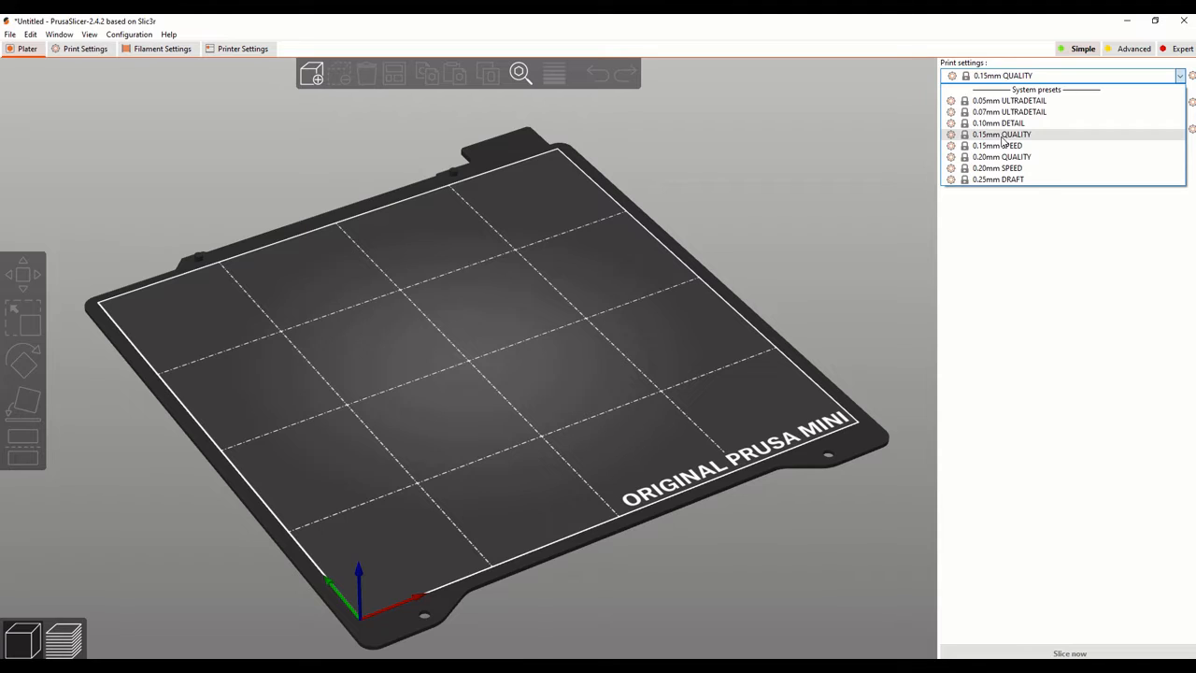
left_click(998, 80)
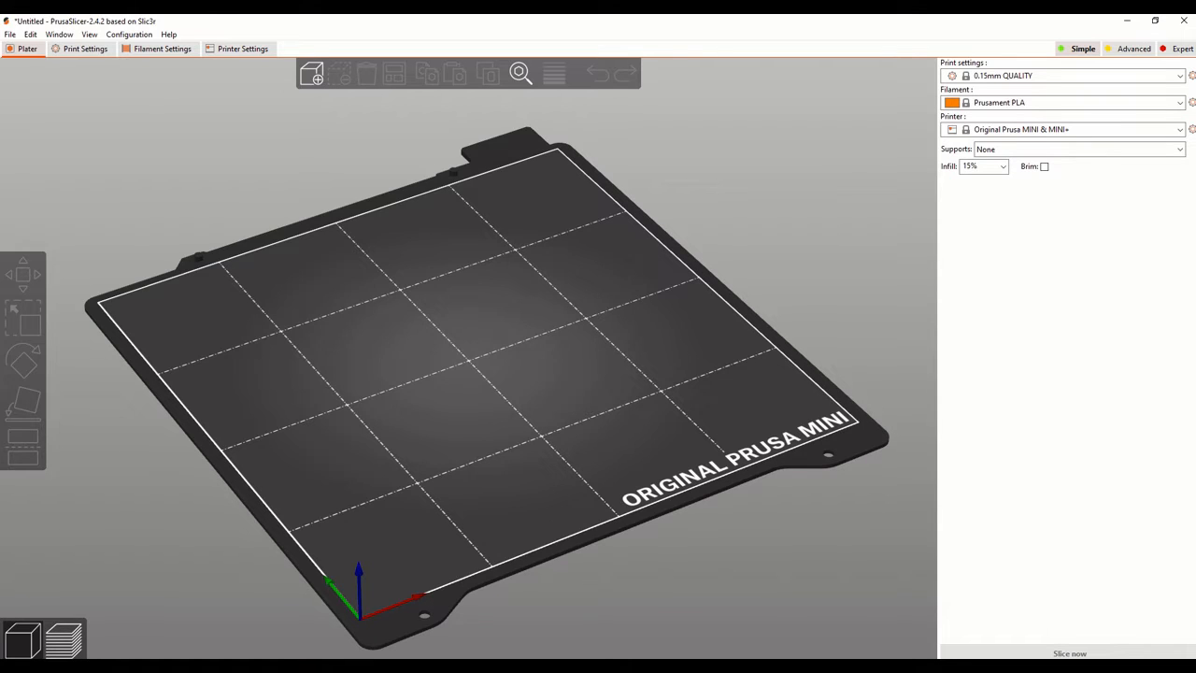
Import the Wheel 1.STL model onto the print bed.
left_click(12, 34)
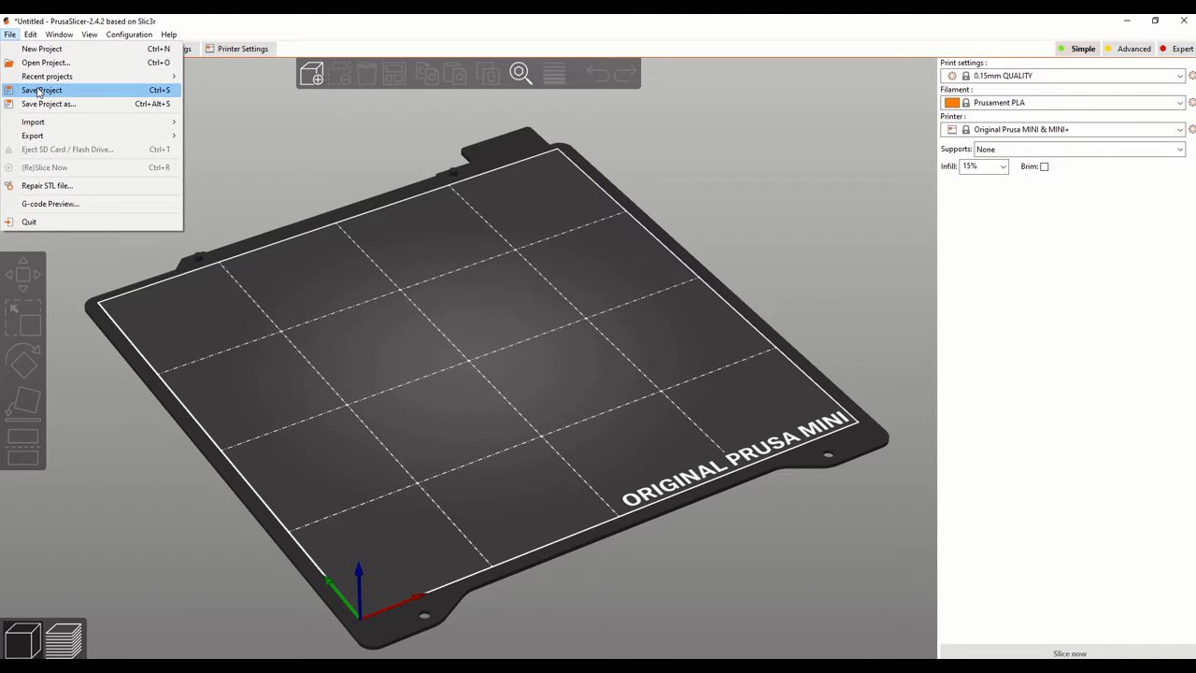
mouse_move(51, 125)
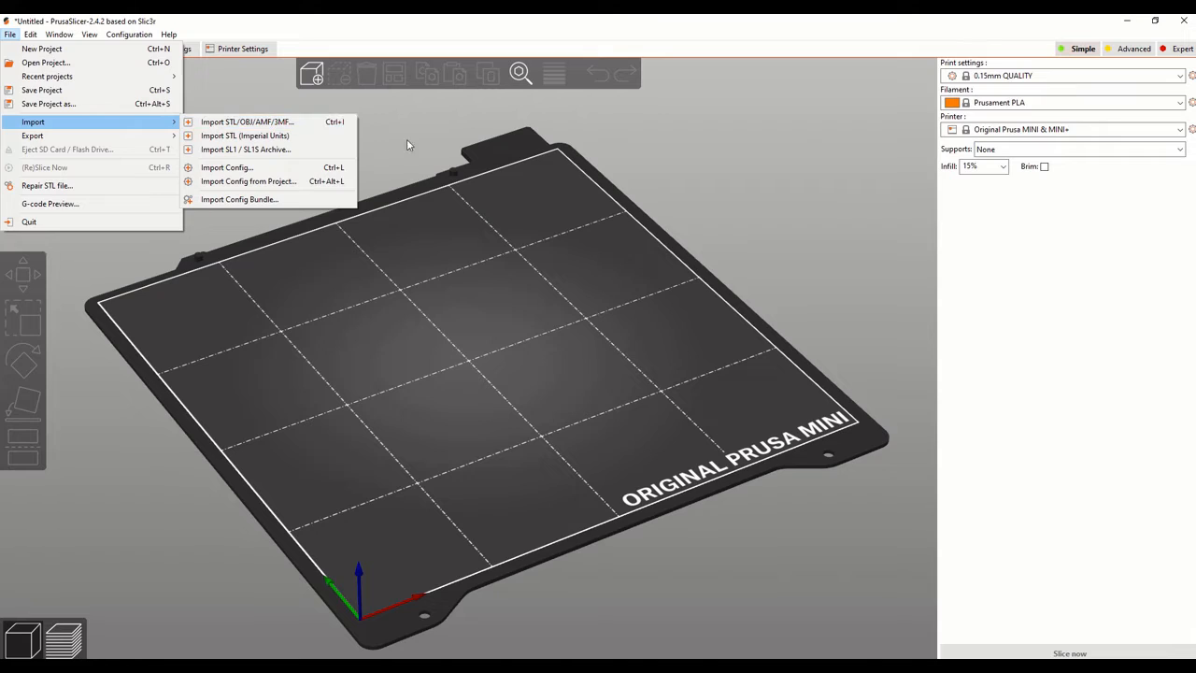
left_click(452, 131)
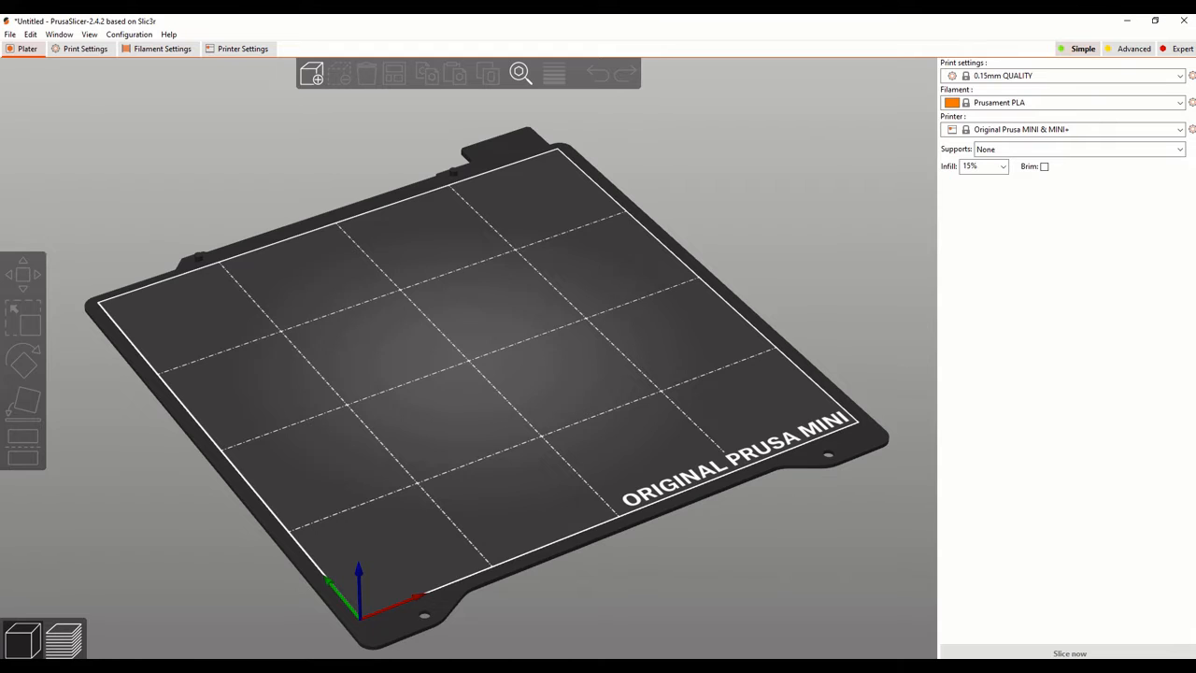
left_click_drag(0, 425, 464, 345)
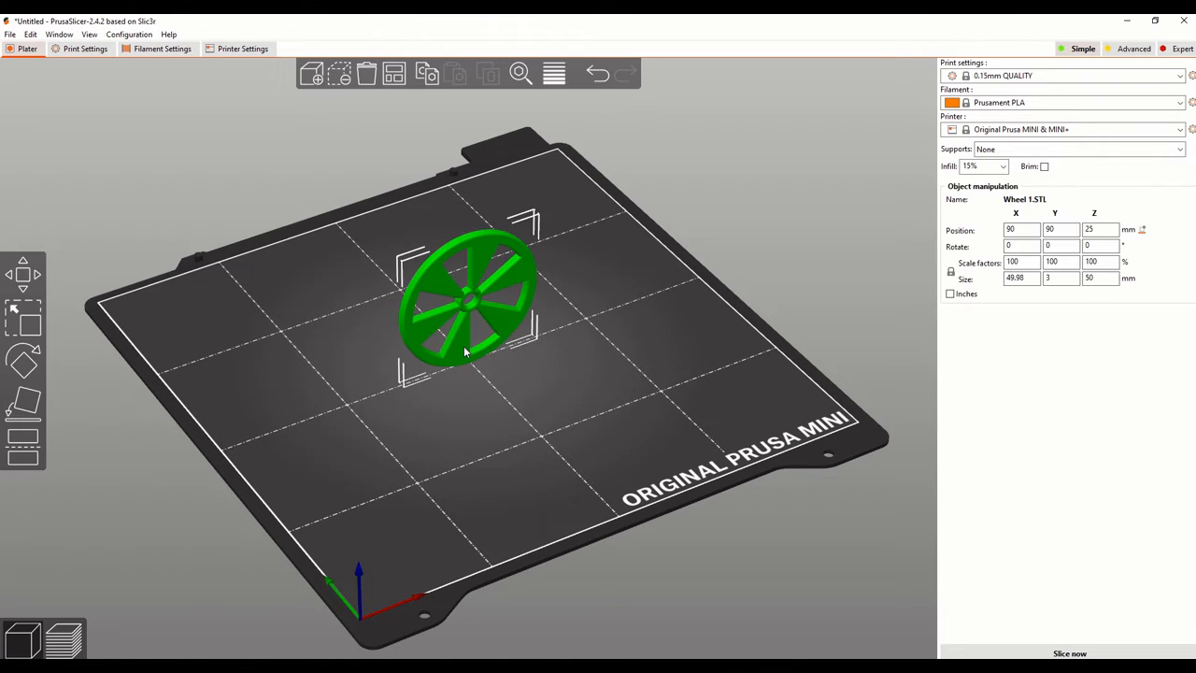
Move the wheel around the print bed and place it at about X 85 mm, Y 91 mm.
left_click_drag(448, 269, 387, 326)
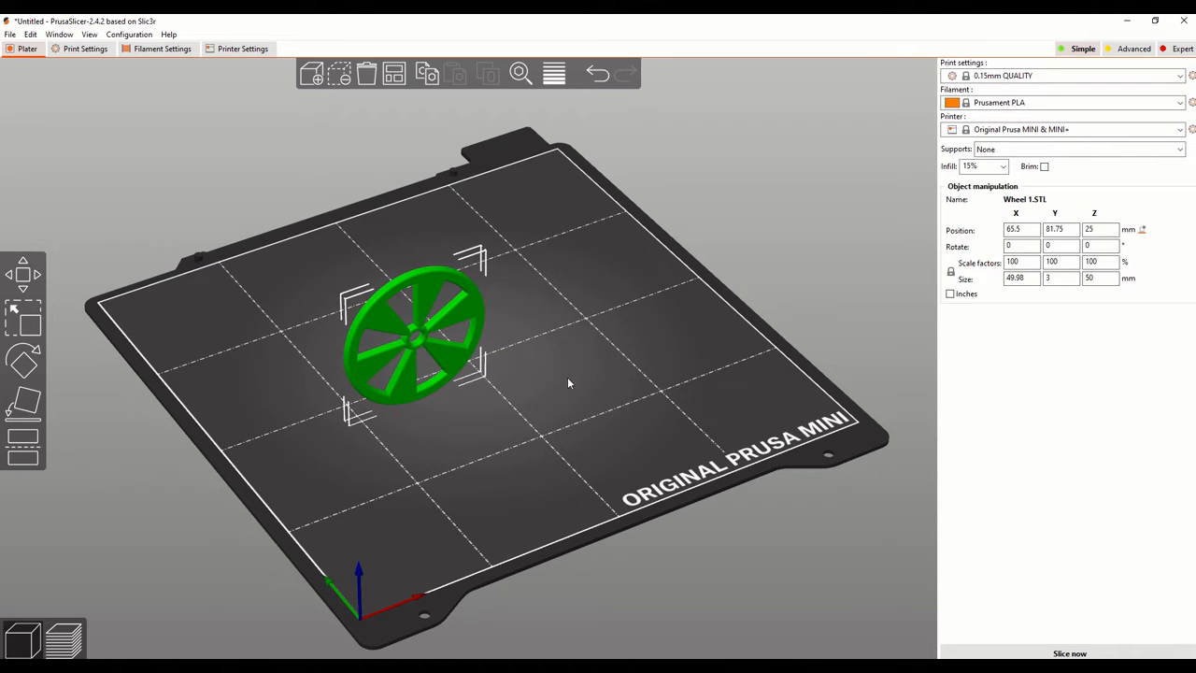
left_click_drag(432, 346, 493, 332)
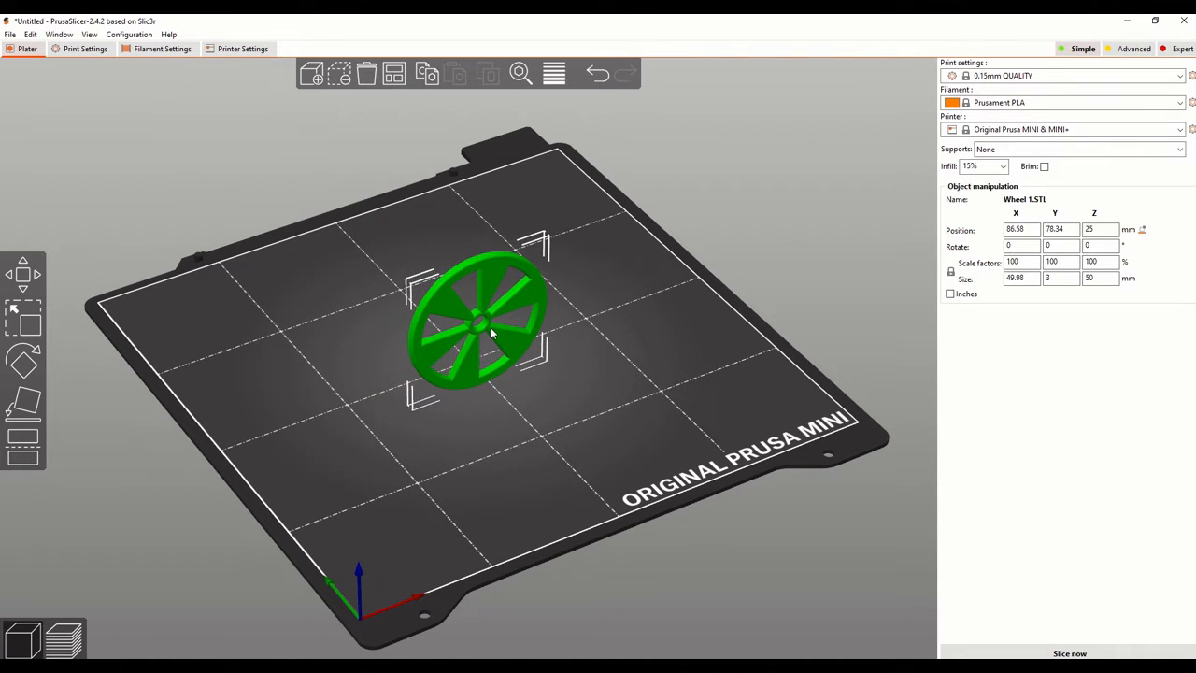
left_click_drag(577, 368, 606, 371)
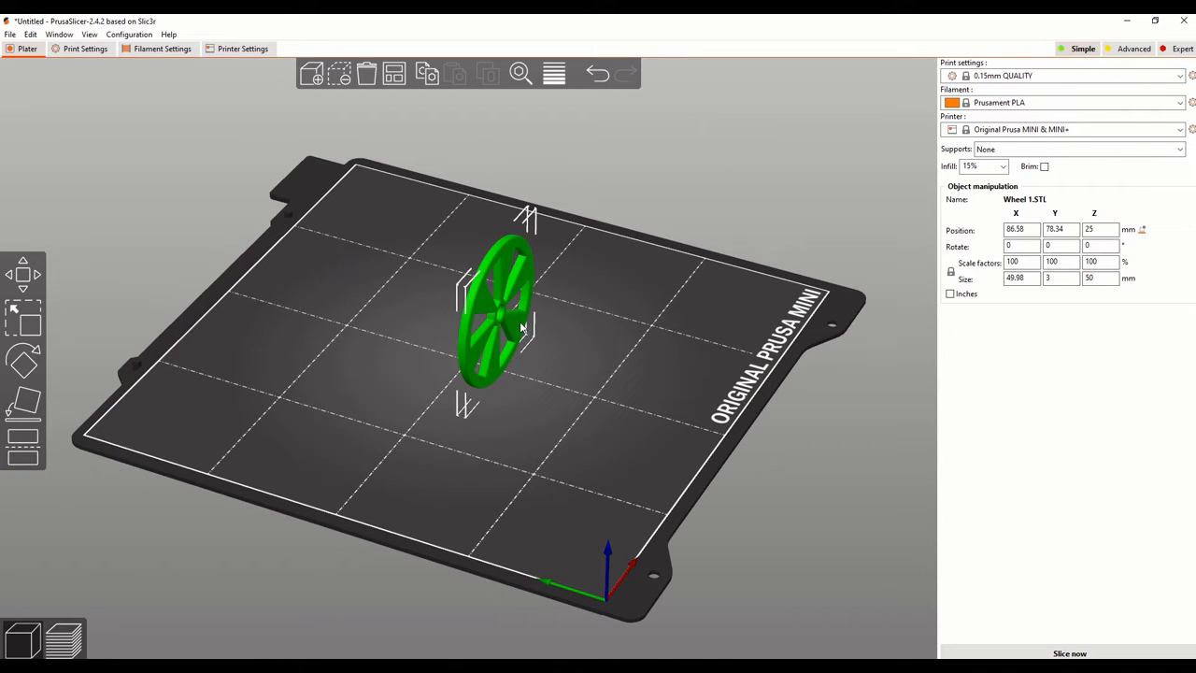
left_click_drag(522, 326, 485, 320)
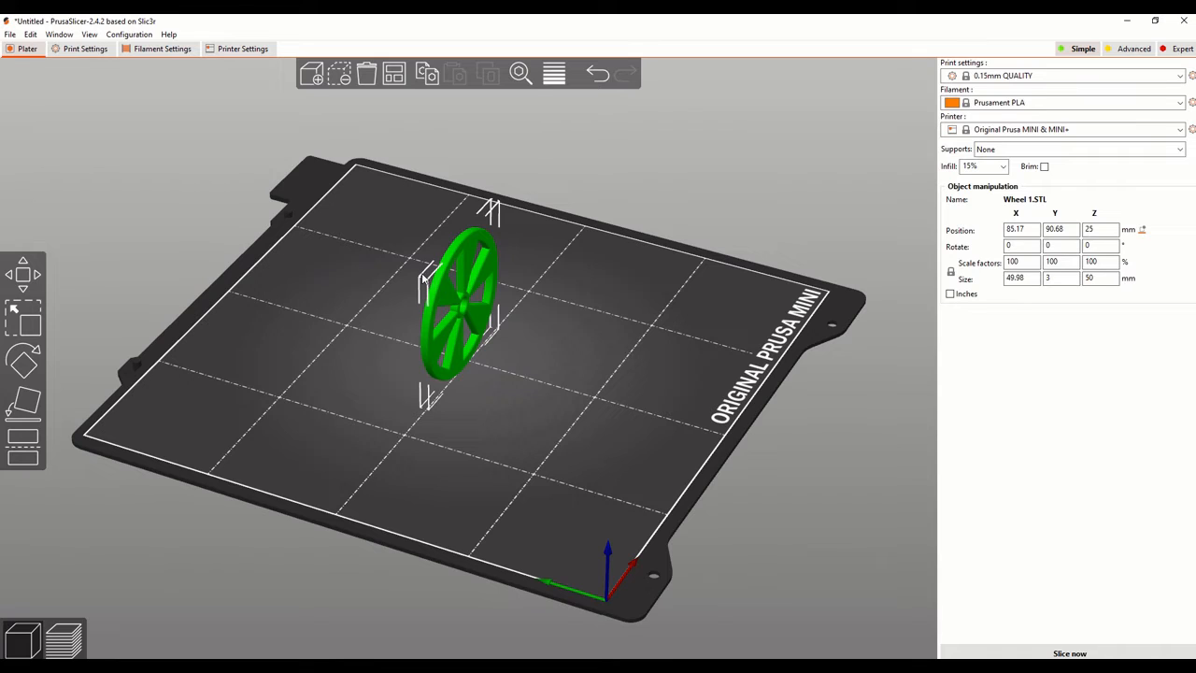
Rotate the wheel 270° about the X axis so it lies flat on the bed.
left_click(24, 364)
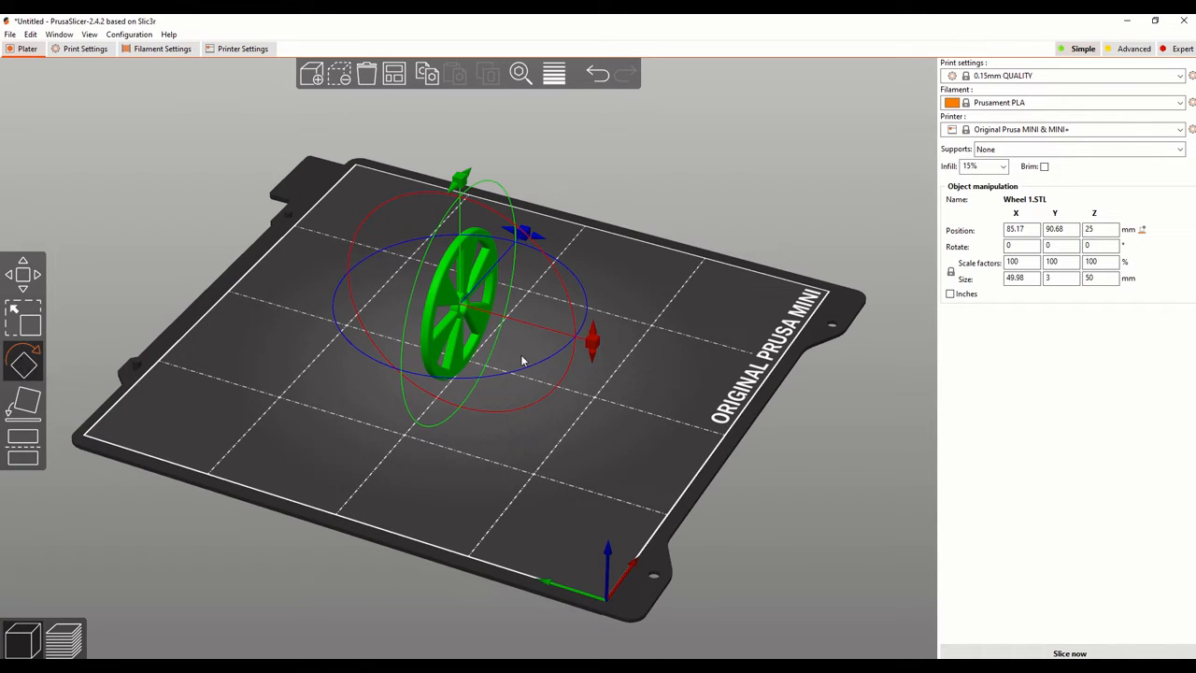
mouse_move(632, 402)
left_mouse_down()
mouse_move(619, 382)
mouse_move(626, 400)
left_mouse_up()
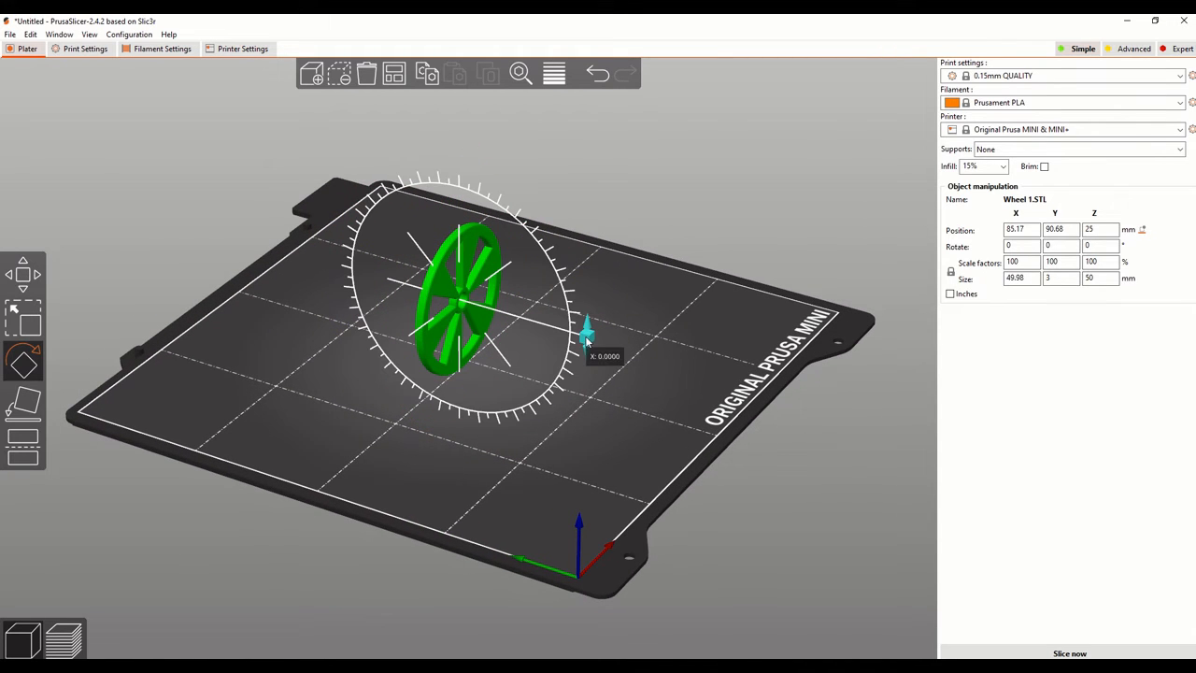
left_click_drag(586, 341, 458, 187)
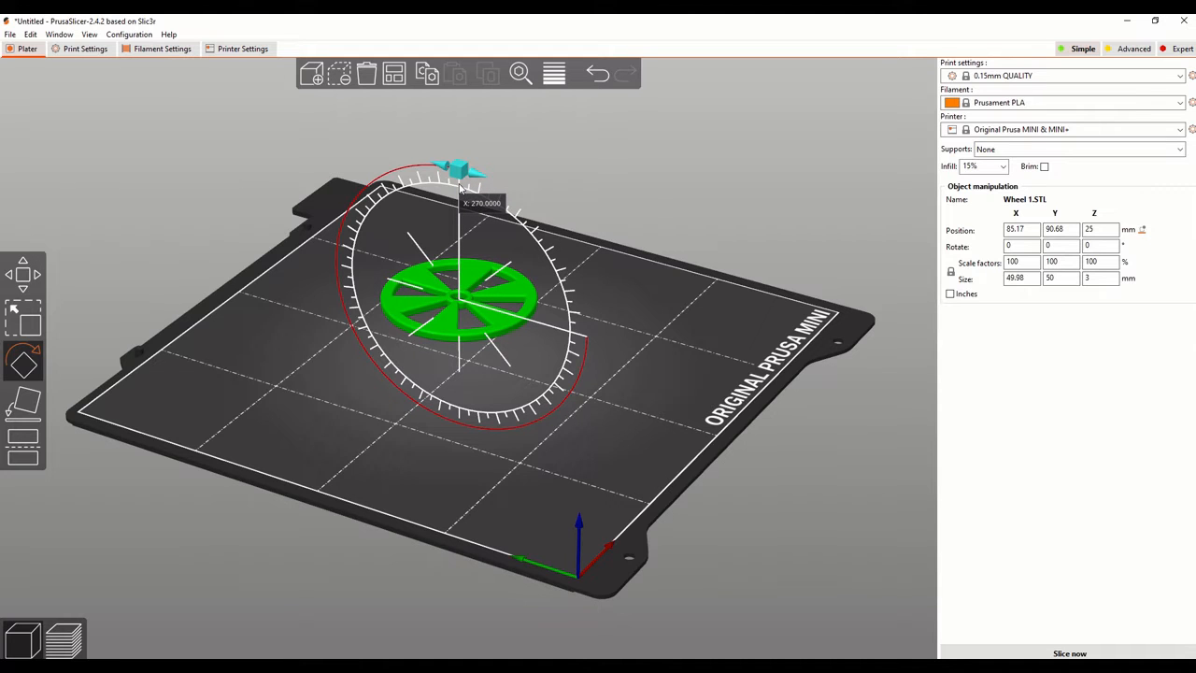
mouse_move(601, 379)
left_mouse_down()
mouse_move(623, 359)
mouse_move(600, 386)
left_mouse_up()
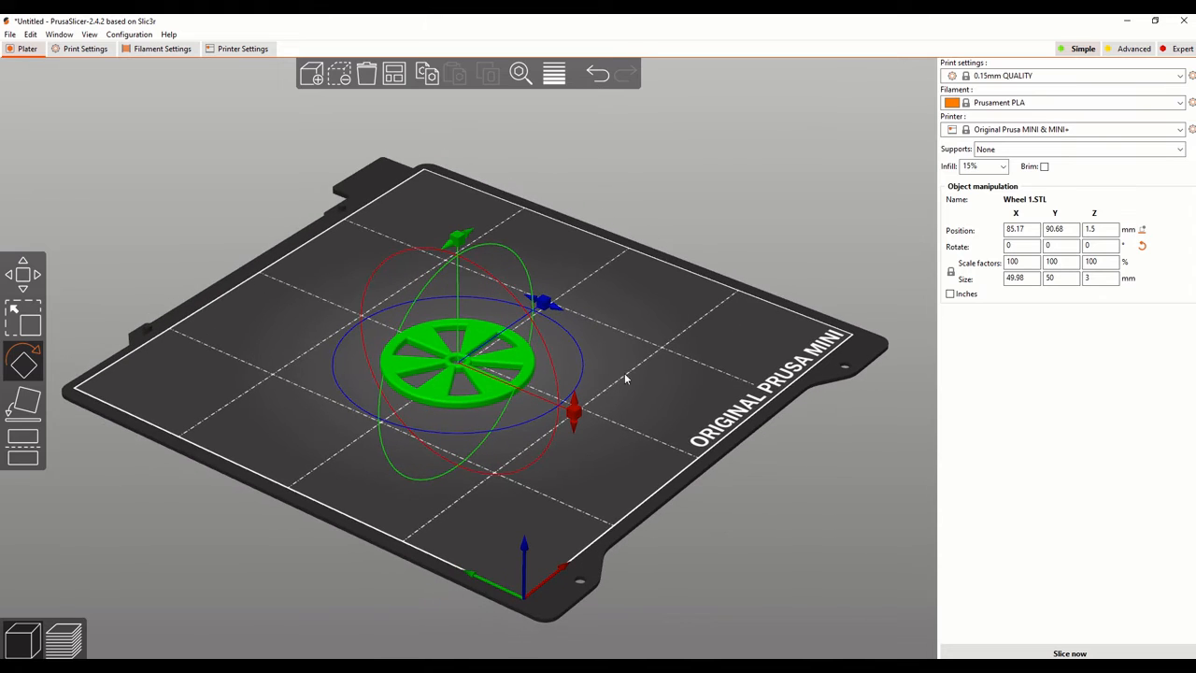
left_click(28, 364)
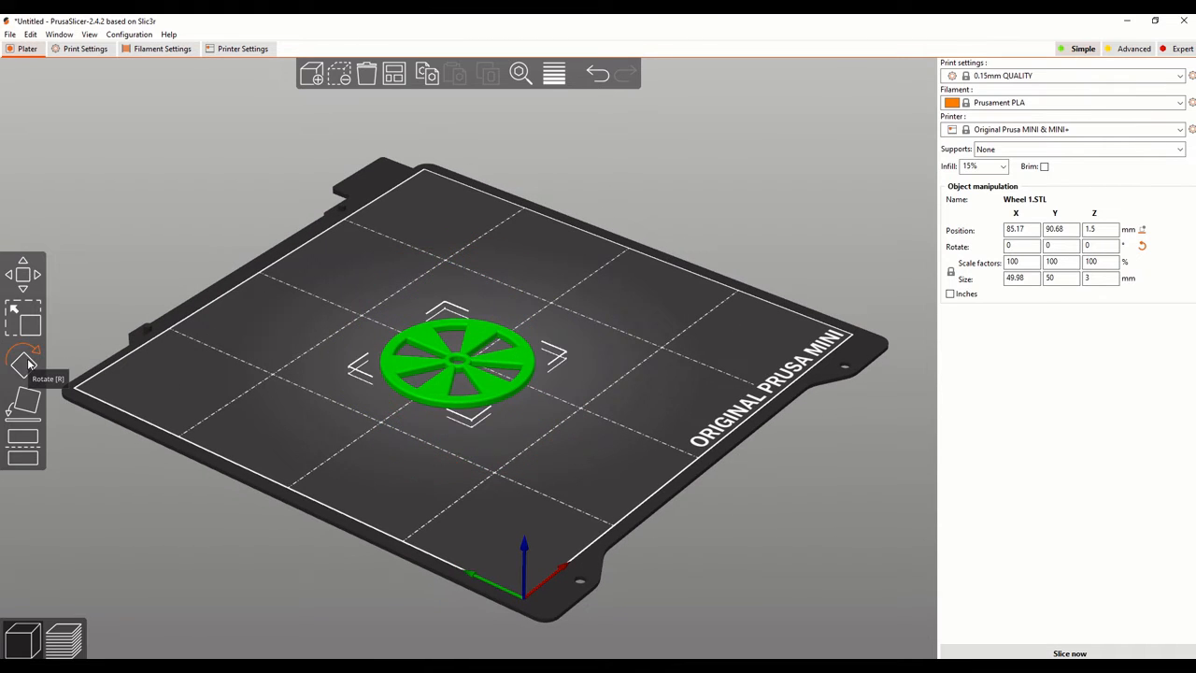
Duplicate the flat wheel, move the copy aside and delete the copy.
mouse_move(389, 369)
left_mouse_down()
mouse_move(365, 370)
mouse_move(407, 490)
mouse_move(436, 490)
mouse_move(514, 340)
mouse_move(449, 416)
mouse_move(364, 462)
mouse_move(393, 371)
left_mouse_up()
right_click(395, 371)
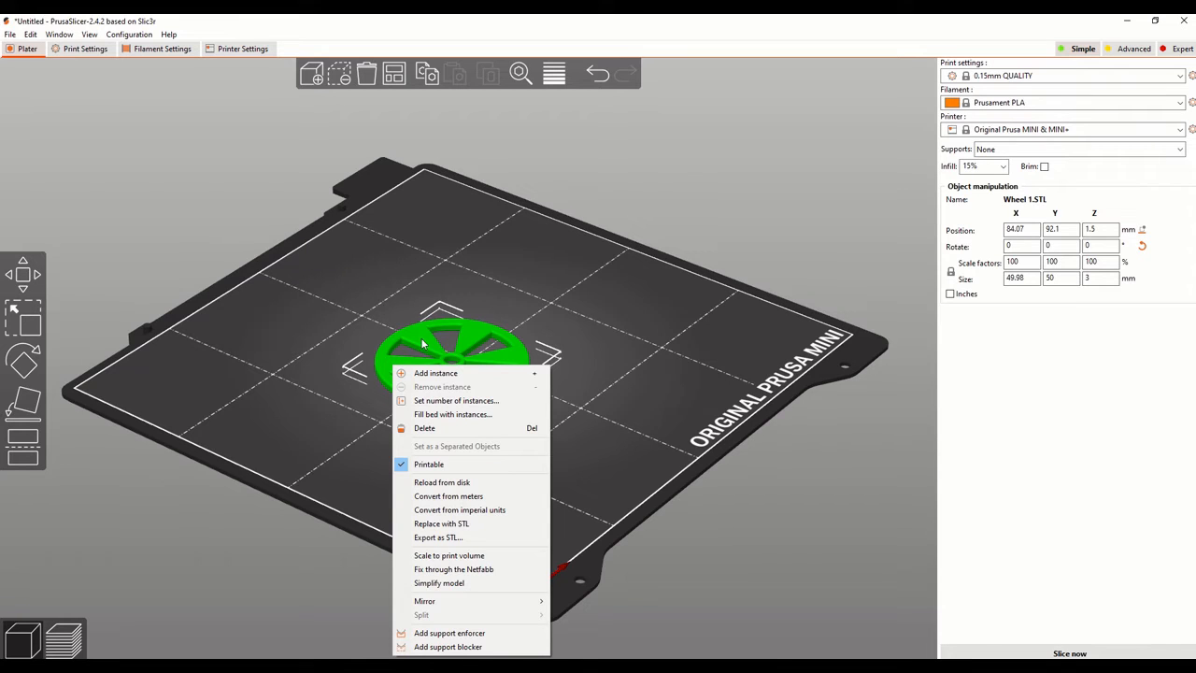
left_click(422, 344)
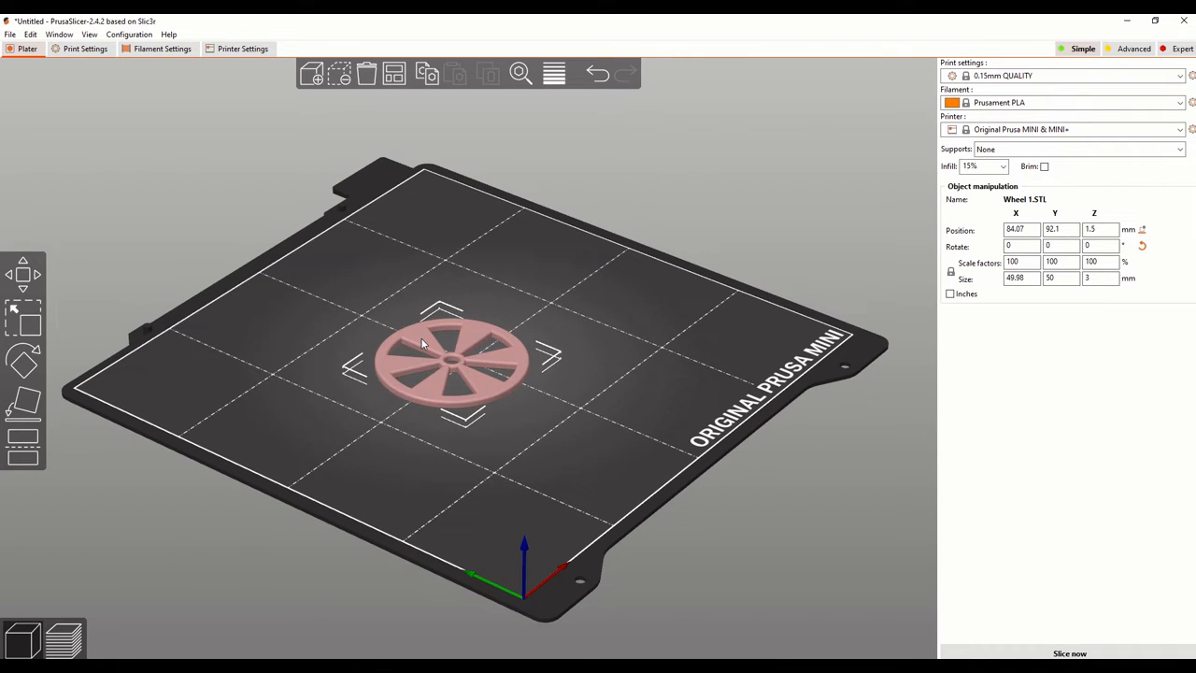
key("ctrl+c")
key("ctrl+v")
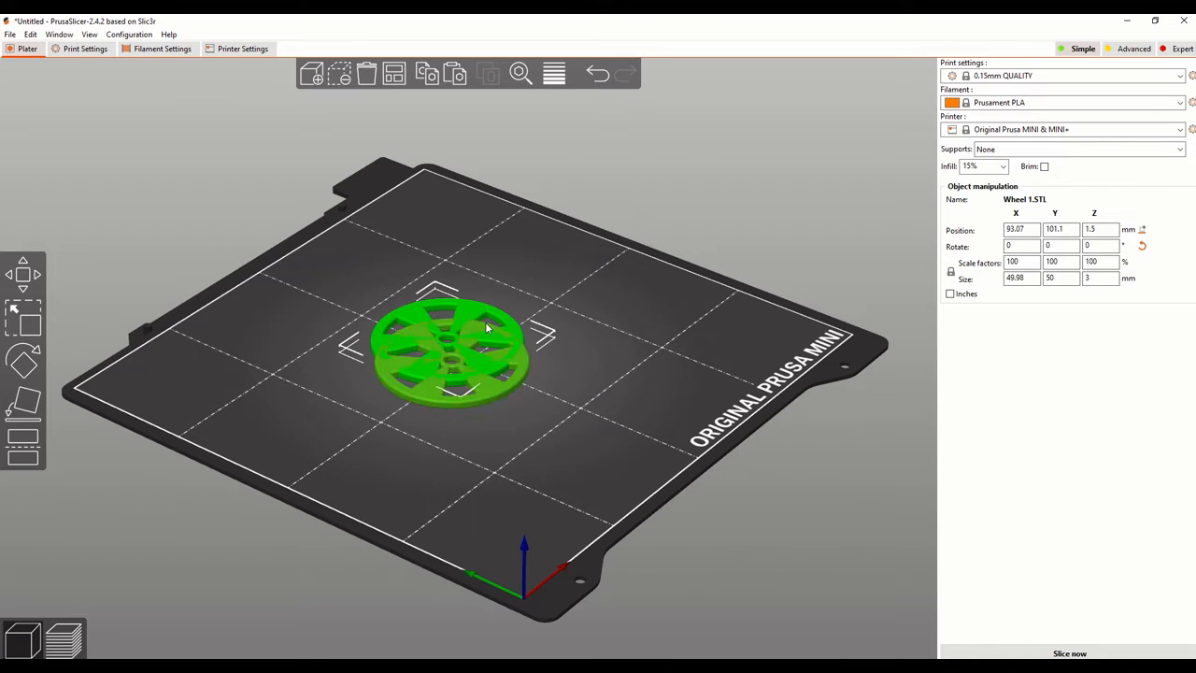
left_click_drag(491, 348, 611, 283)
key("Delete")
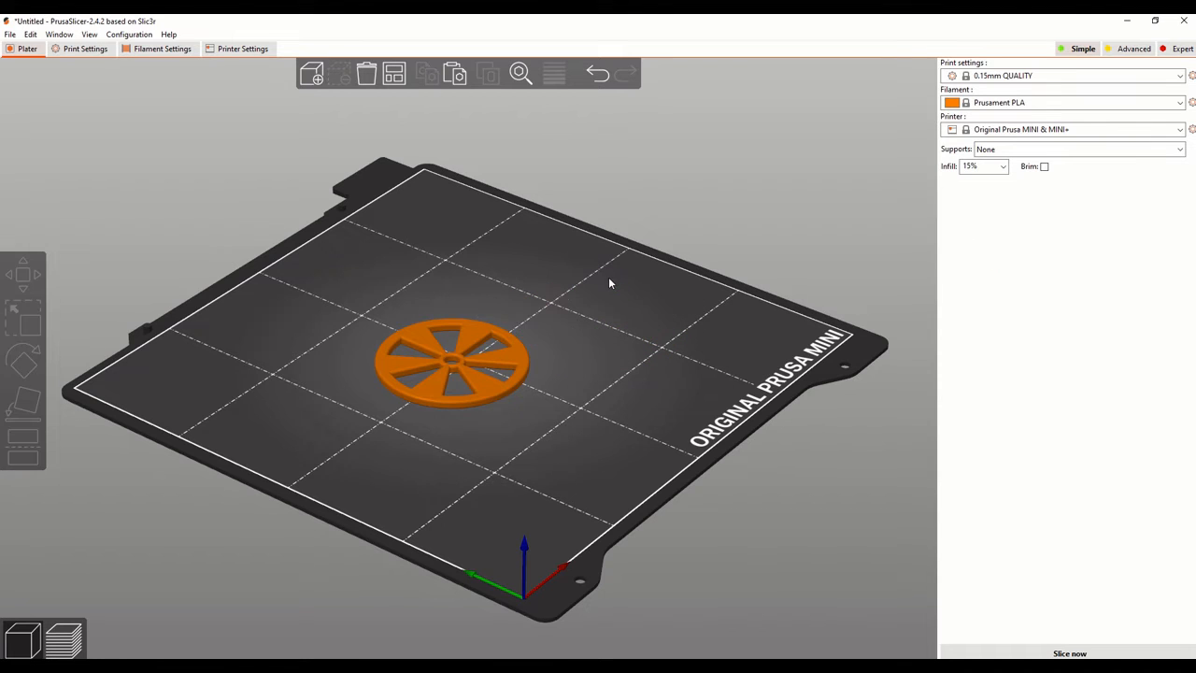
Move the wheel to about X 89 mm, Y 90 mm and review the available support options.
mouse_move(480, 355)
left_mouse_down()
mouse_move(529, 364)
mouse_move(500, 358)
left_mouse_up()
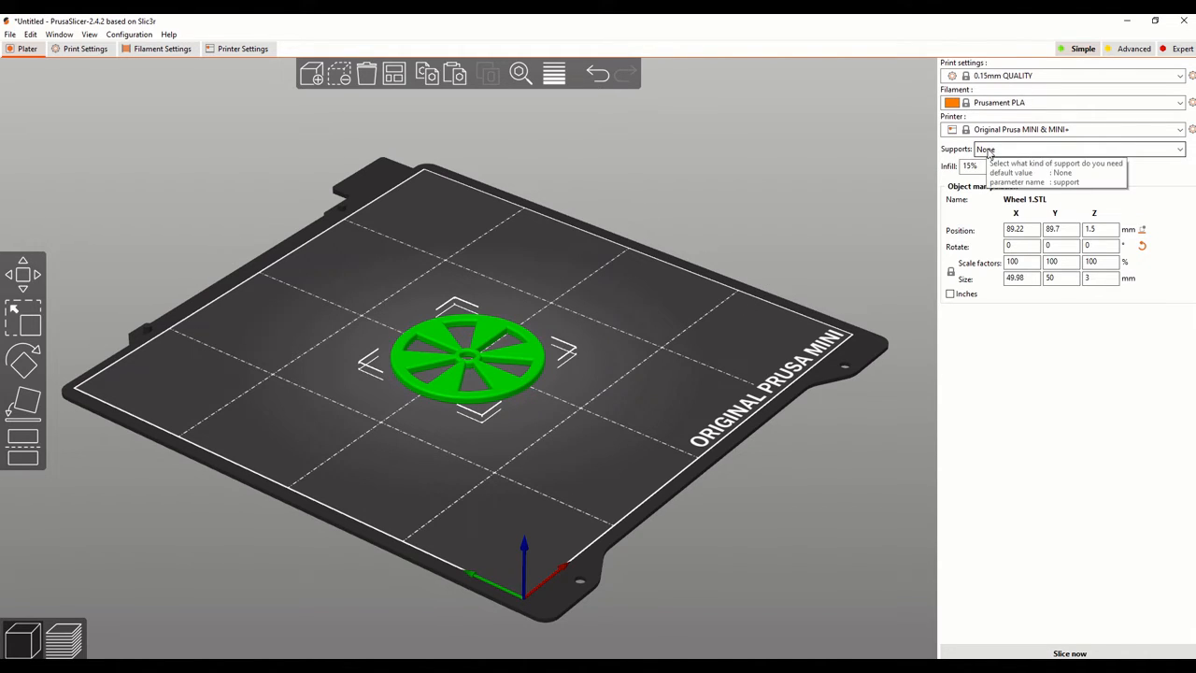
left_click(989, 152)
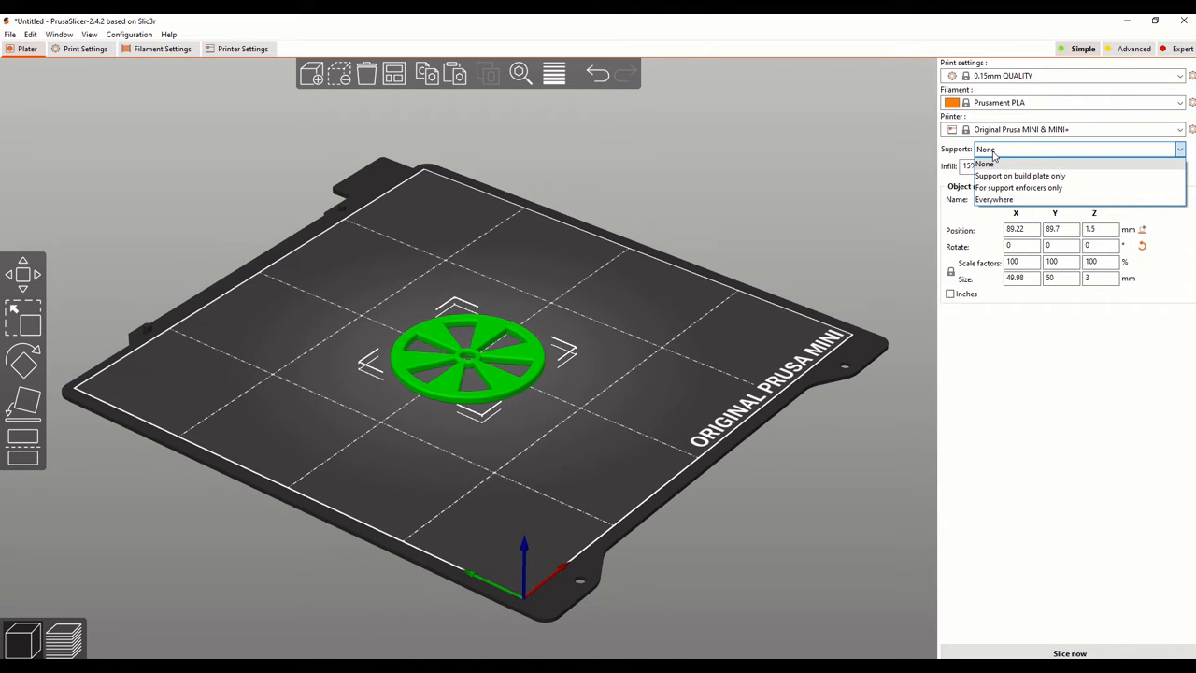
scroll(523, 364, "up", 3)
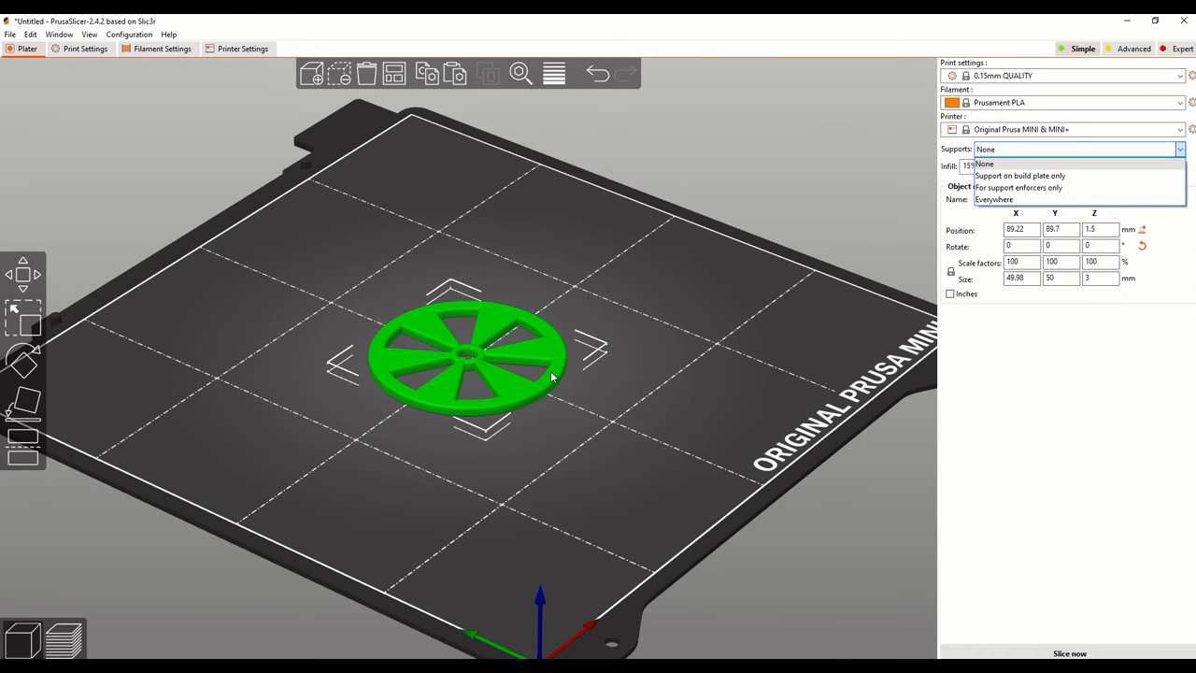
left_click(557, 359)
Rotate the flat wheel about the X axis so it stands upright on the bed.
left_click(23, 363)
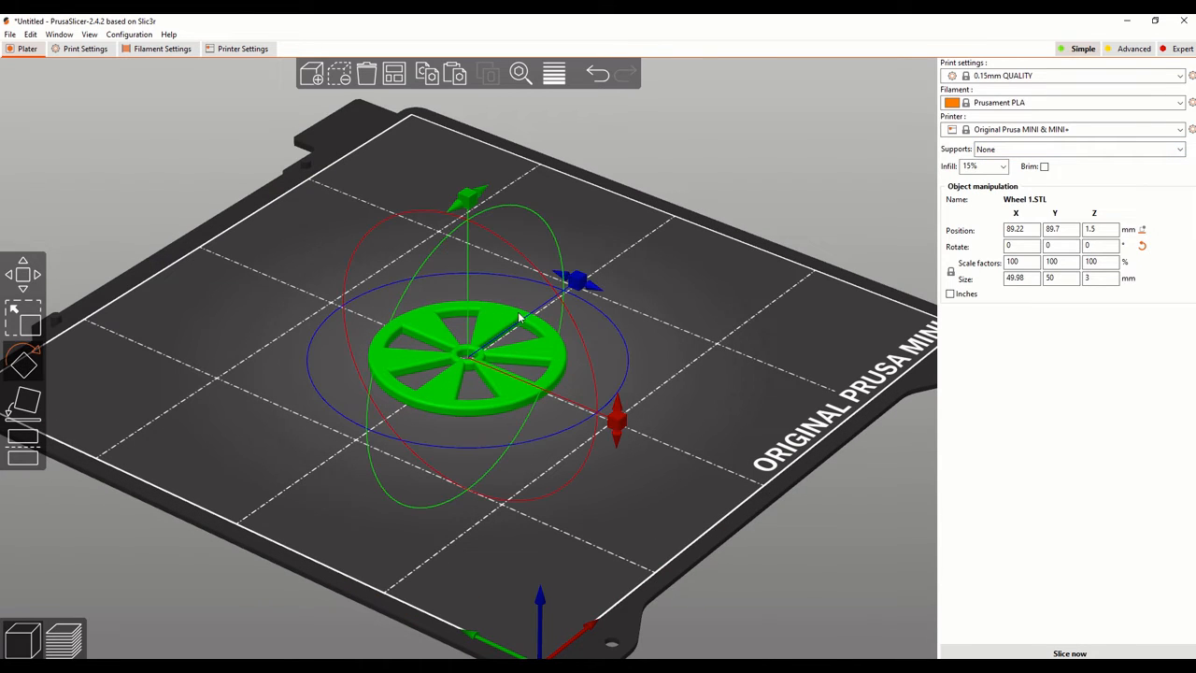
left_click_drag(612, 426, 481, 222)
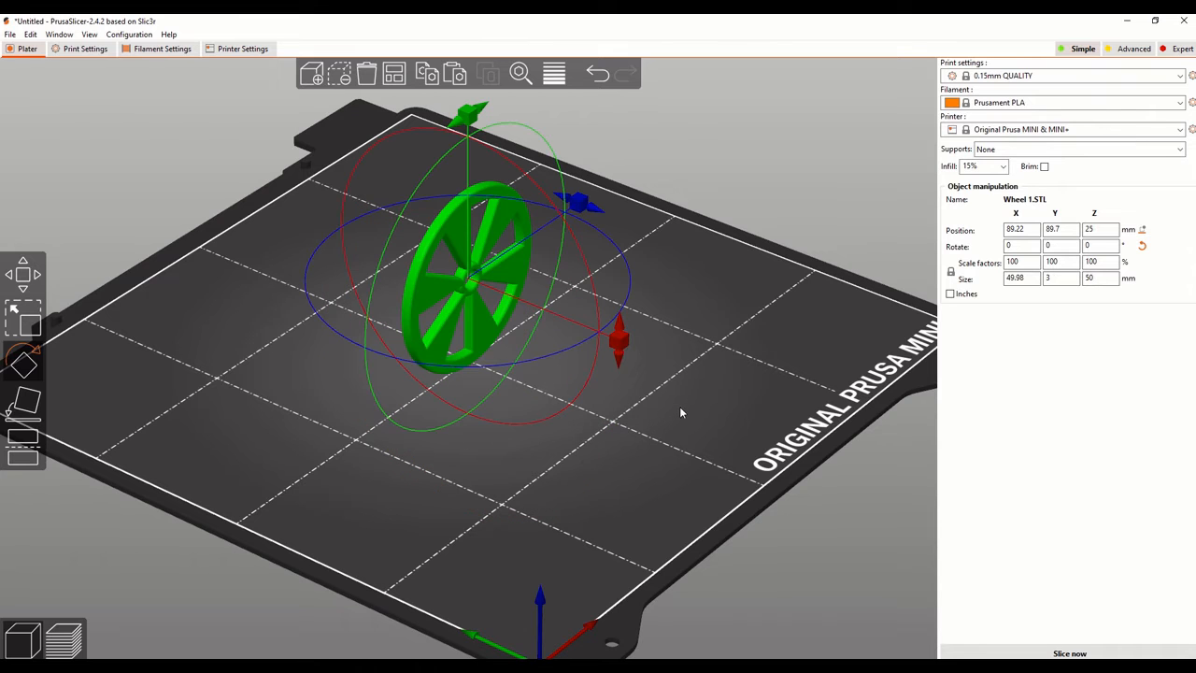
Move the upright wheel to about X 91 mm, Y 91 mm and examine where it touches the bed.
left_click(639, 291)
left_click_drag(638, 291, 589, 316)
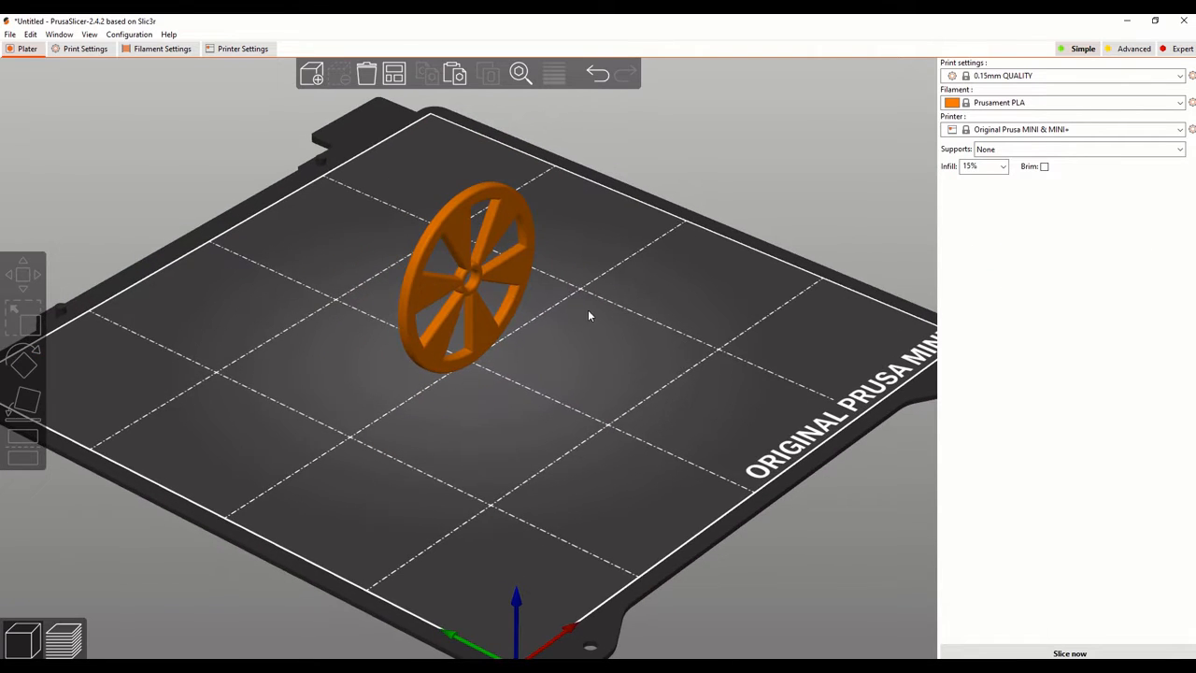
scroll(501, 334, "down", 2)
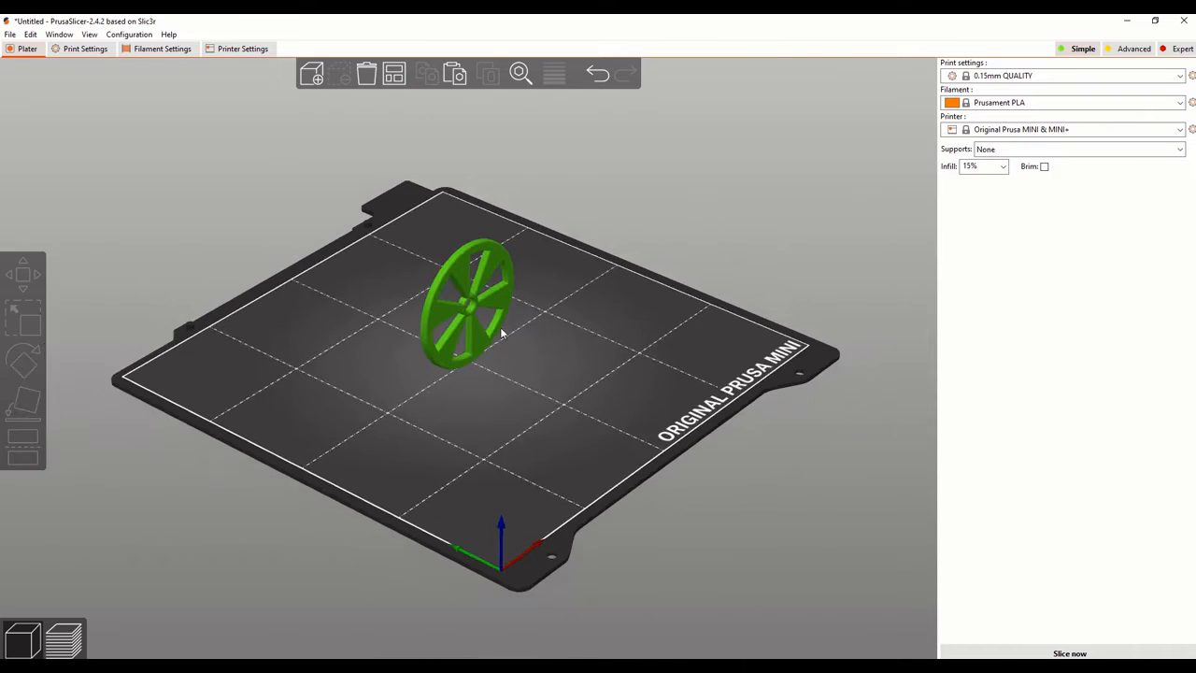
scroll(502, 334, "up", 6)
left_click_drag(499, 343, 496, 337)
scroll(496, 338, "up", 1)
middle_click_drag(495, 337, 509, 306)
scroll(539, 332, "down", 1)
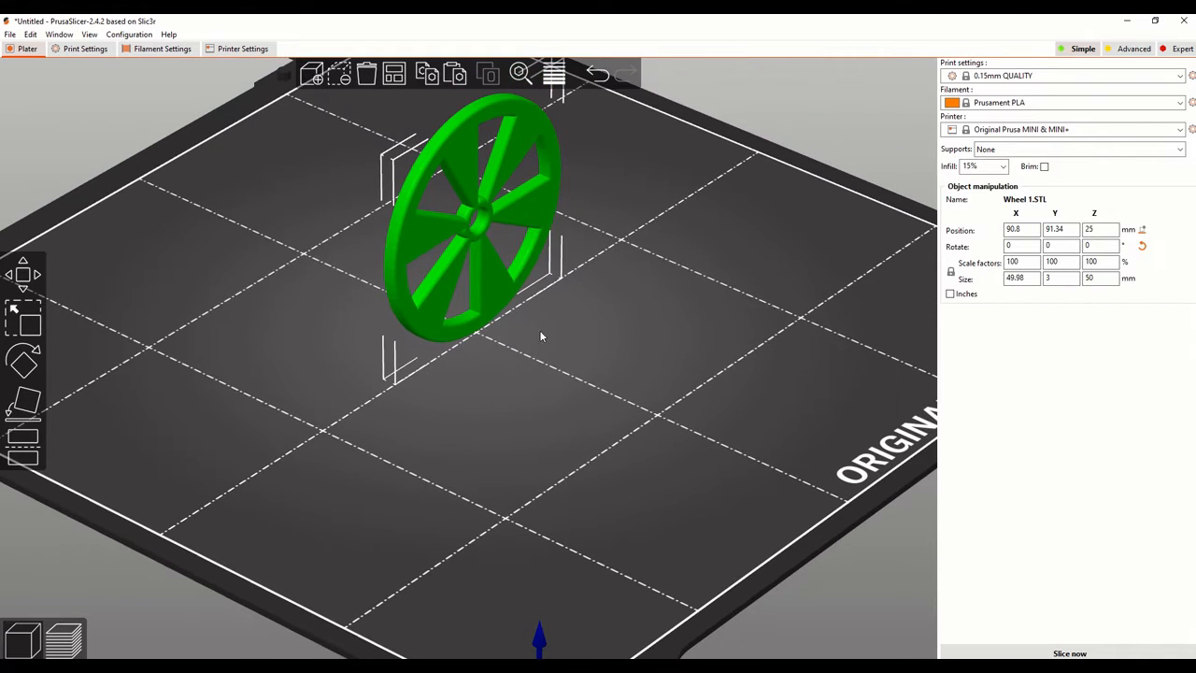
left_click_drag(540, 337, 532, 258)
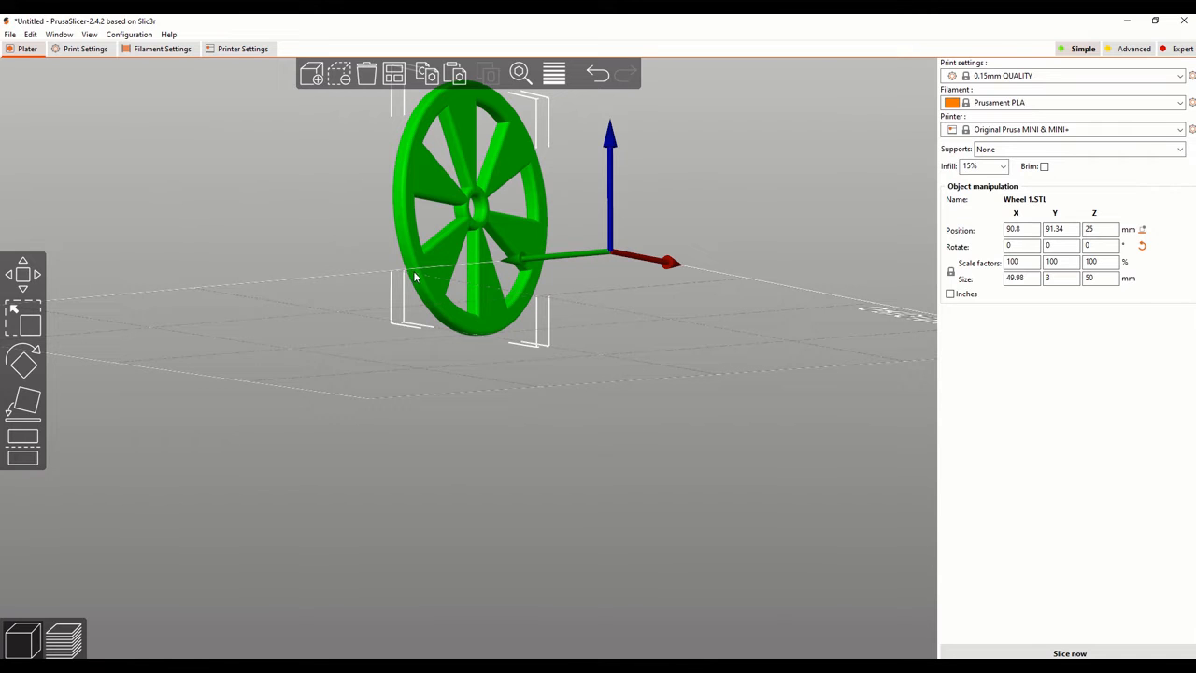
left_click_drag(408, 301, 593, 297)
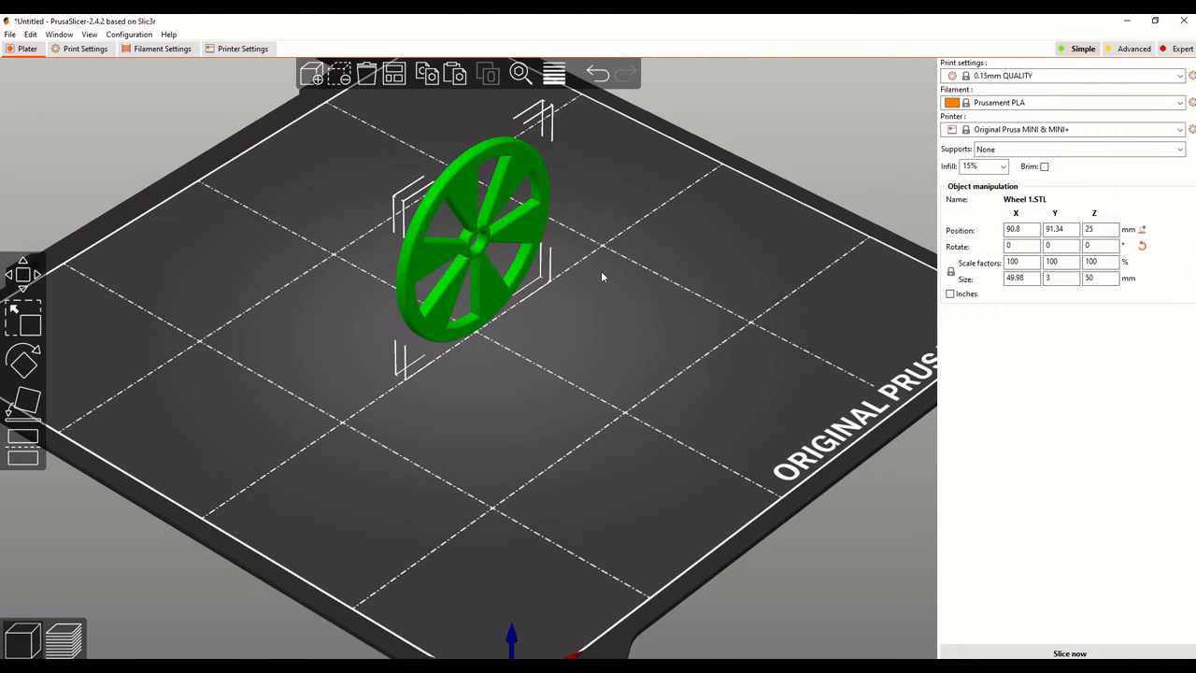
Set supports to Support on build plate only, slice the upright wheel and inspect the generated supports.
left_click(989, 150)
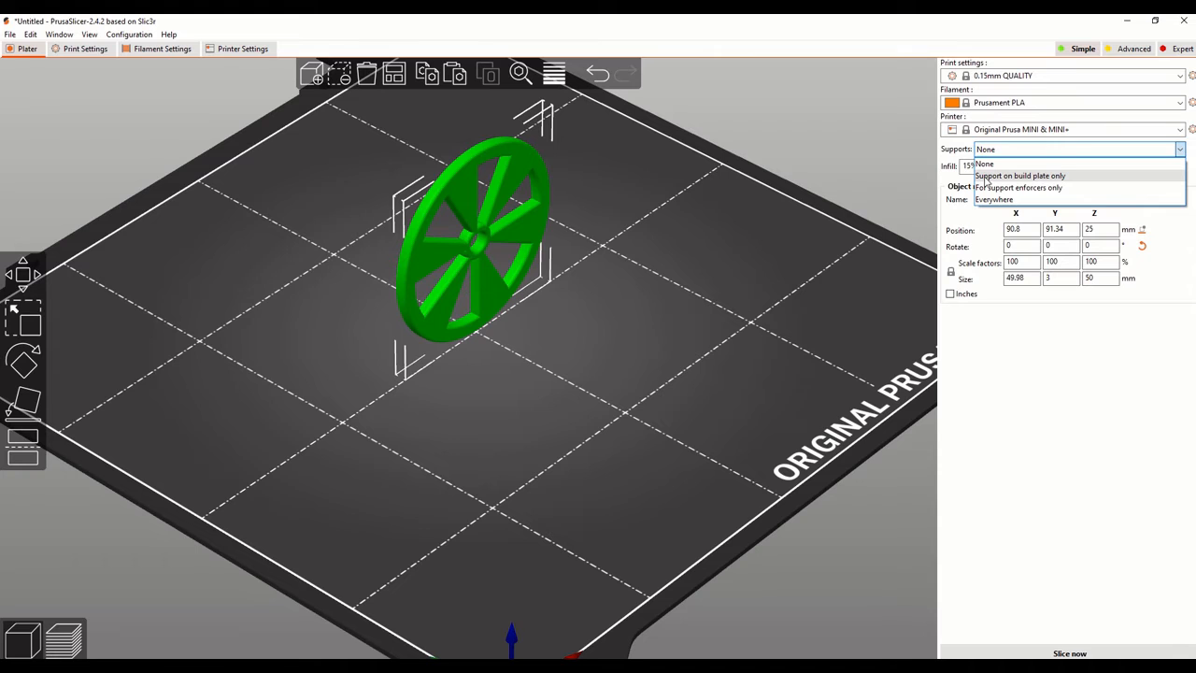
left_click(985, 177)
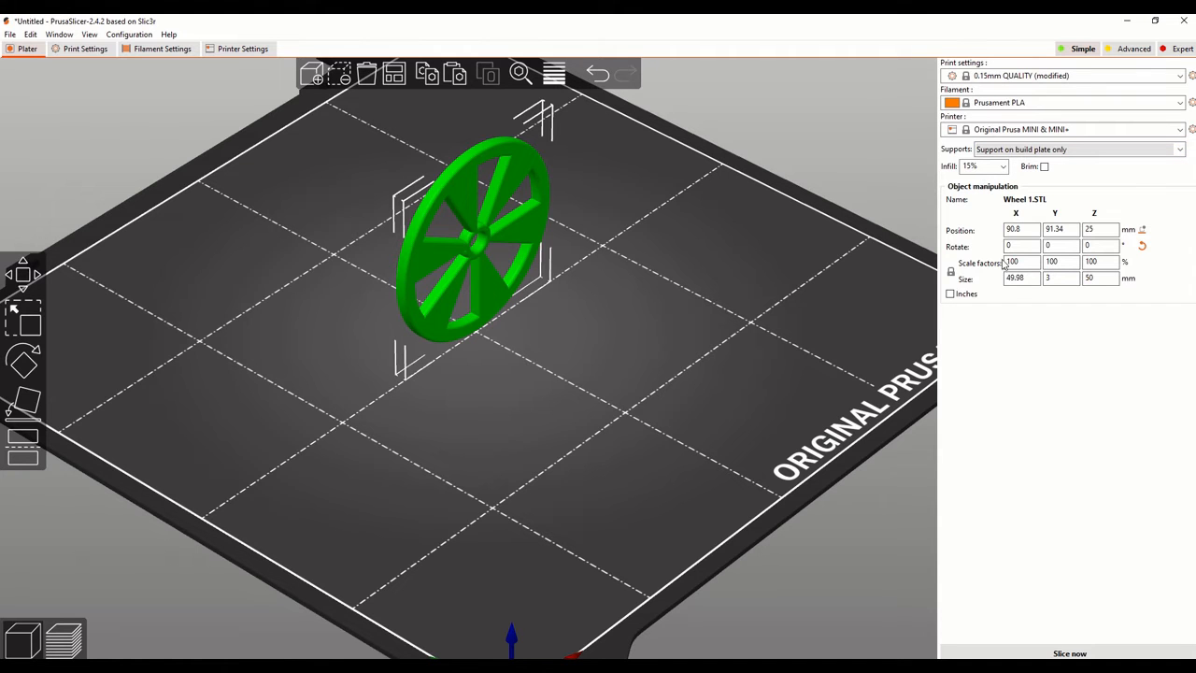
left_click(1081, 653)
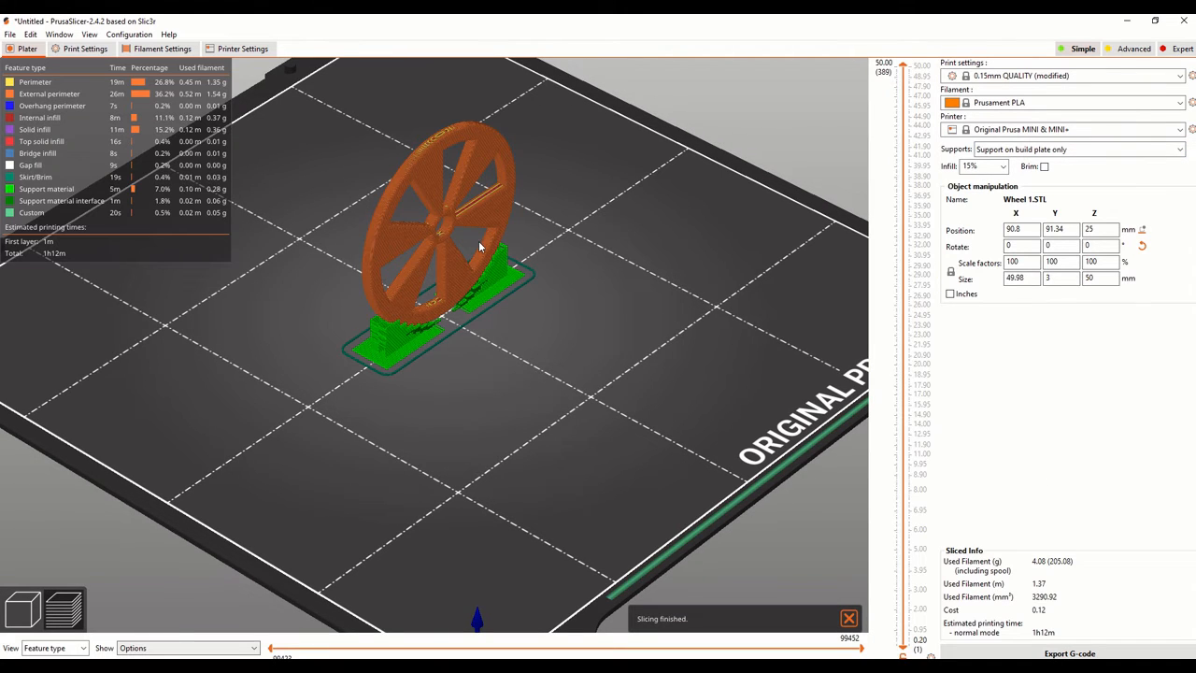
scroll(478, 243, "down", 2)
scroll(471, 292, "up", 8)
left_click_drag(471, 290, 397, 229)
Change supports to Everywhere, slice the upright wheel again and inspect the support material around it.
left_click(991, 153)
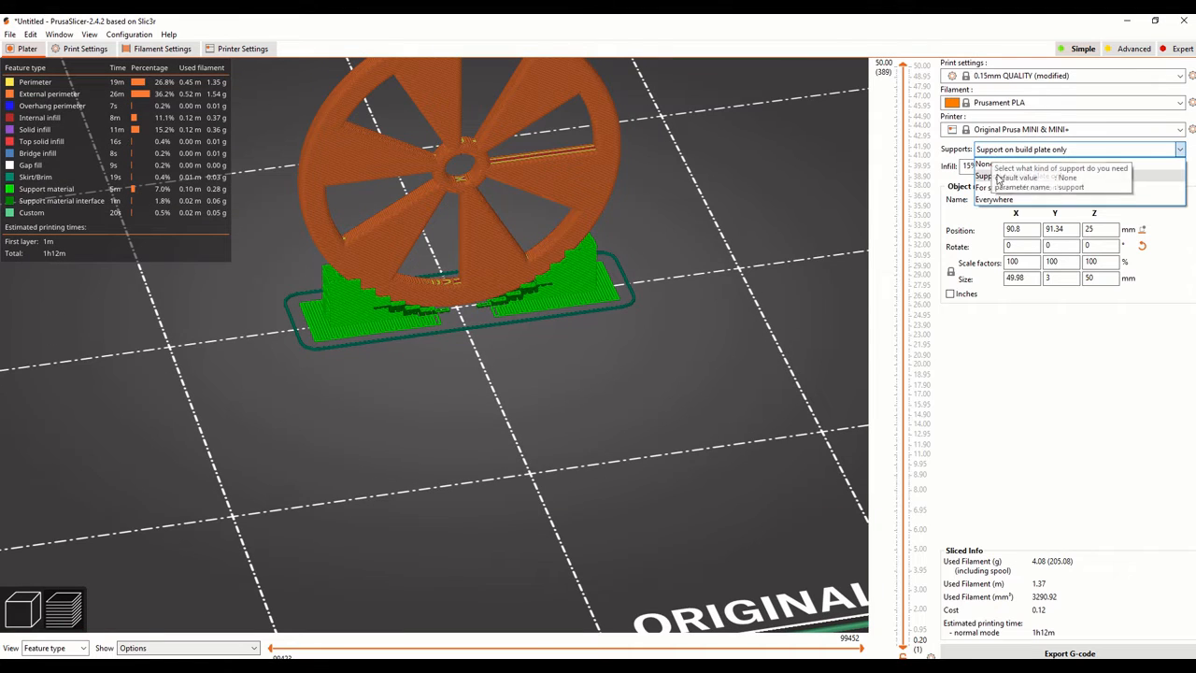
left_click(993, 199)
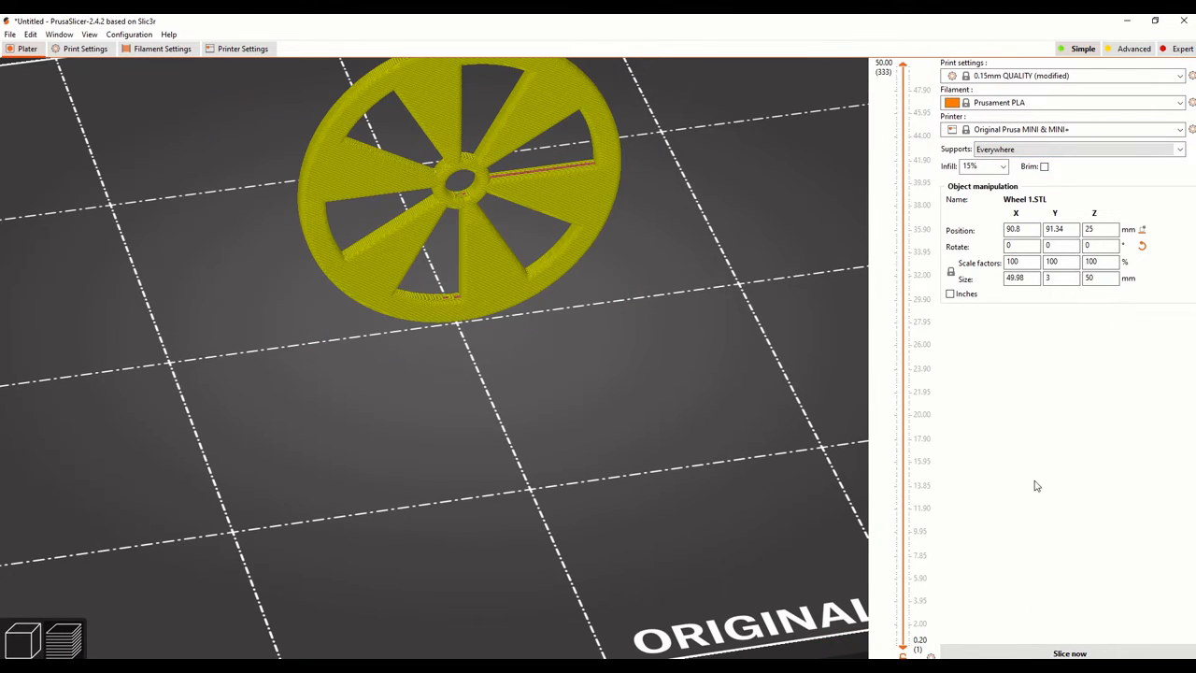
left_click(1071, 655)
left_click_drag(654, 374, 594, 339)
scroll(538, 189, "up", 5)
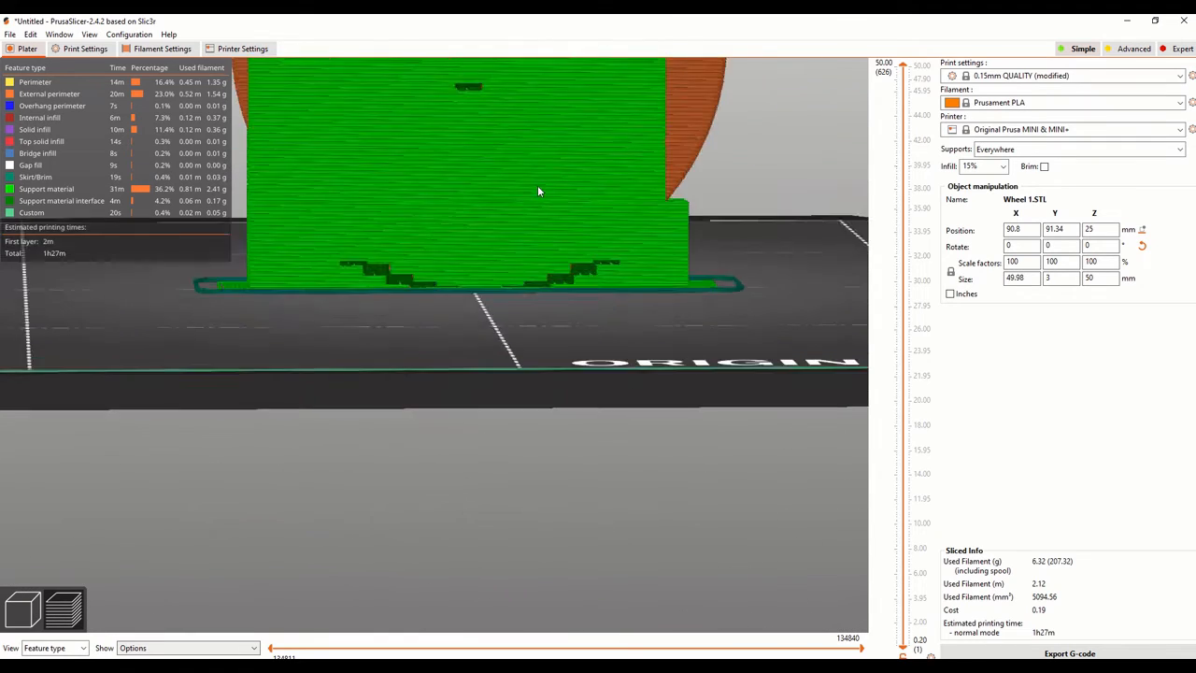
scroll(538, 189, "down", 10)
left_click_drag(561, 205, 583, 243)
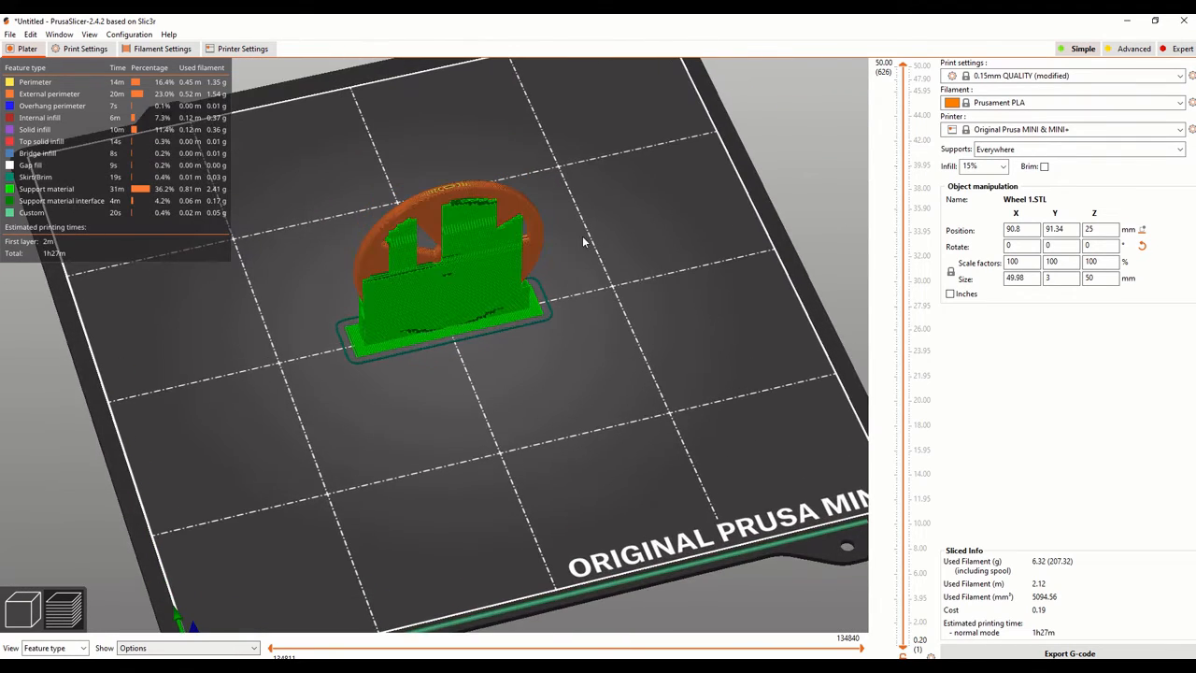
scroll(458, 217, "up", 2)
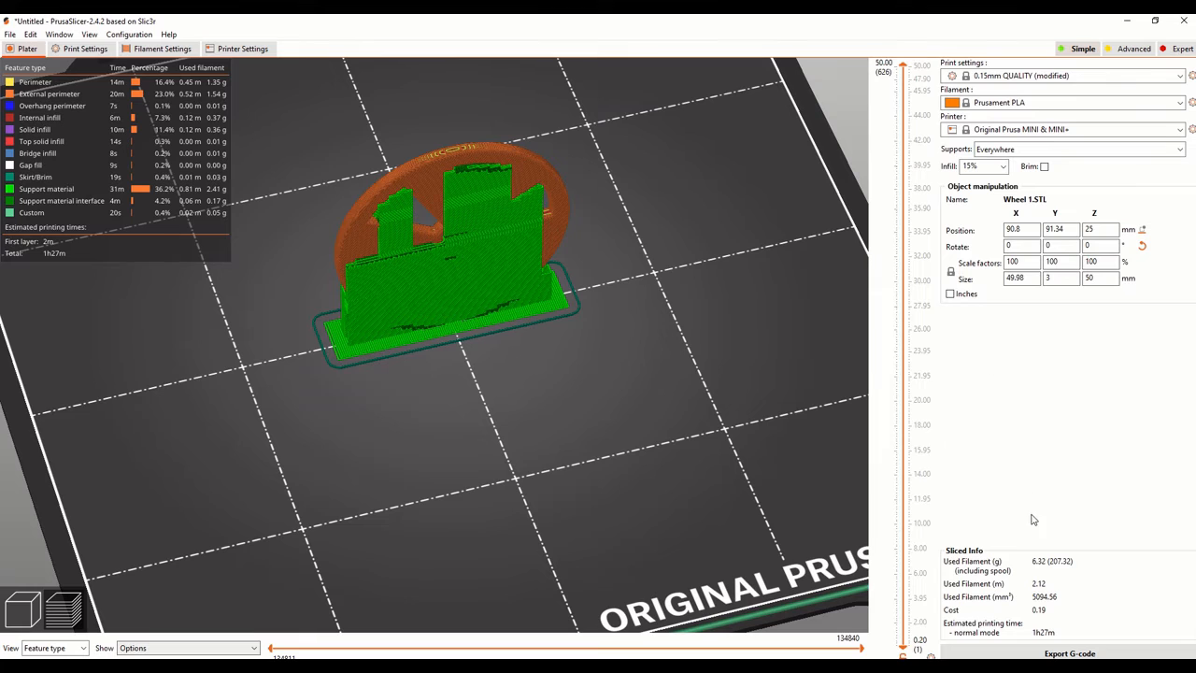
Set supports back to None and review the available infill densities.
left_click(988, 151)
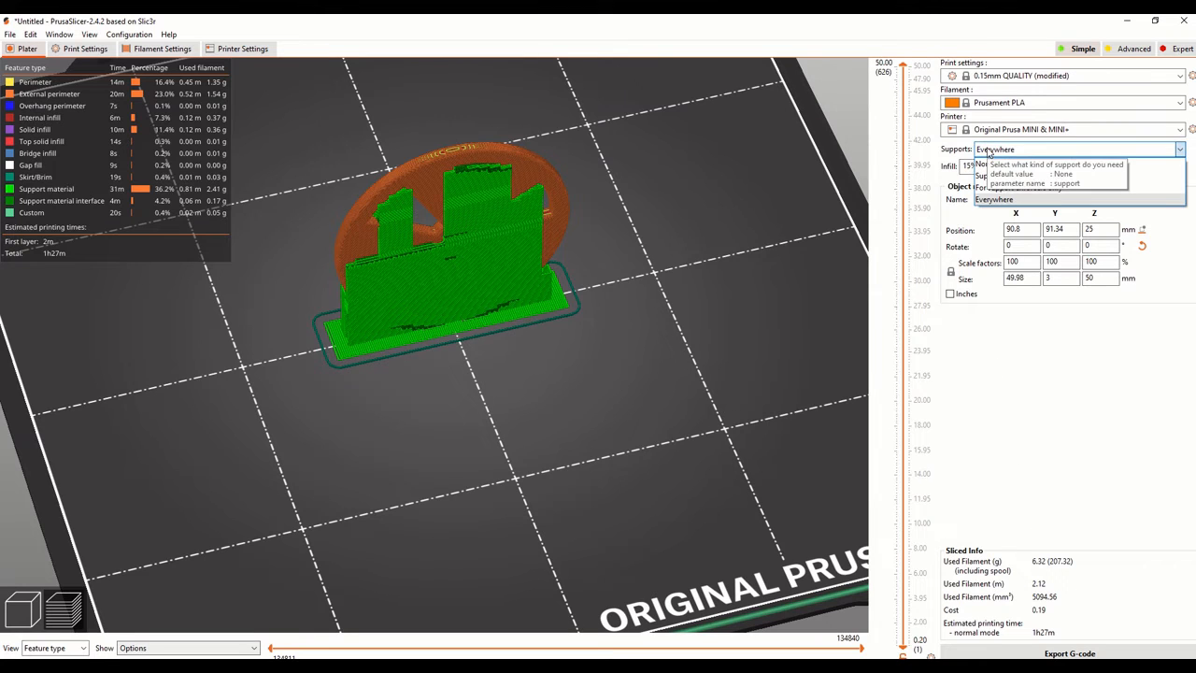
left_click(987, 164)
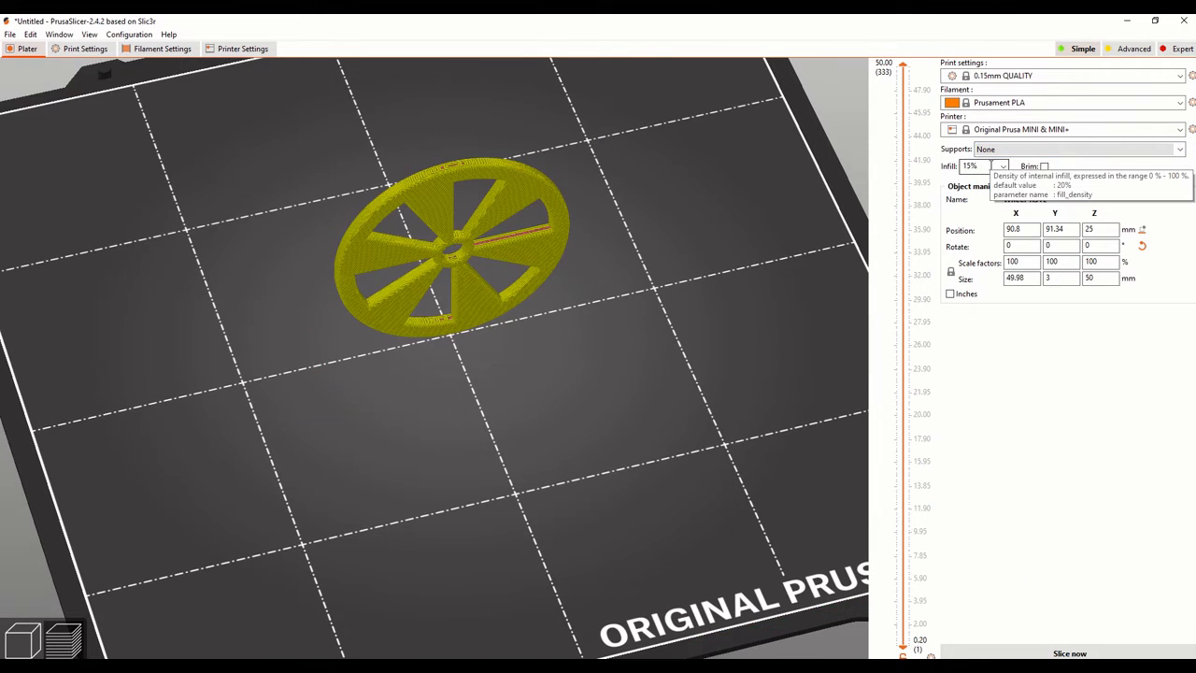
left_click(1002, 167)
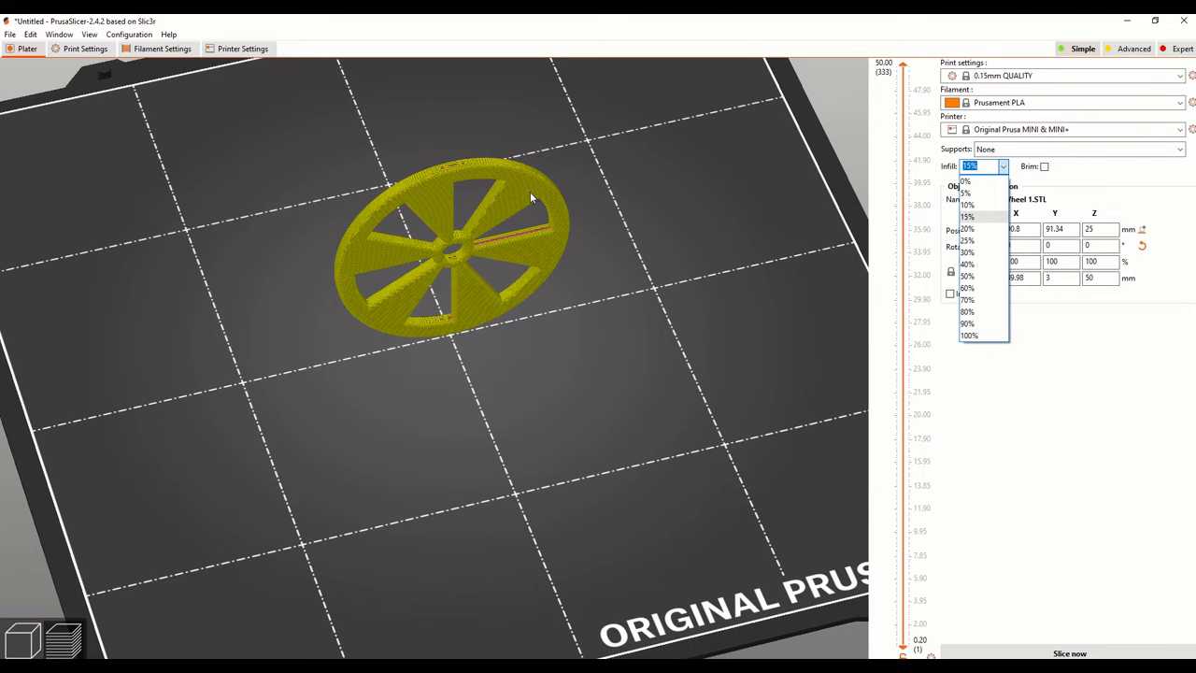
Lower the layer preview of the wheel to 21.35 mm, examine its internal infill and review the infill density options.
left_click(904, 68)
left_click_drag(903, 68, 893, 400)
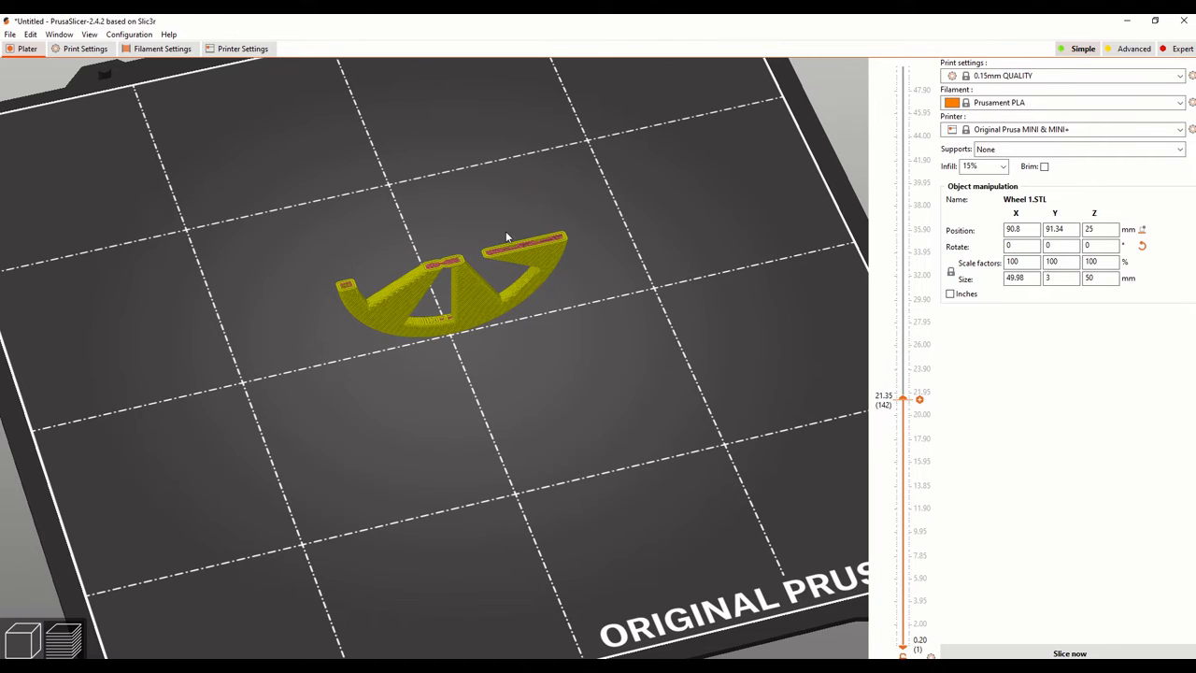
scroll(506, 236, "up", 5)
left_click_drag(575, 142, 596, 183)
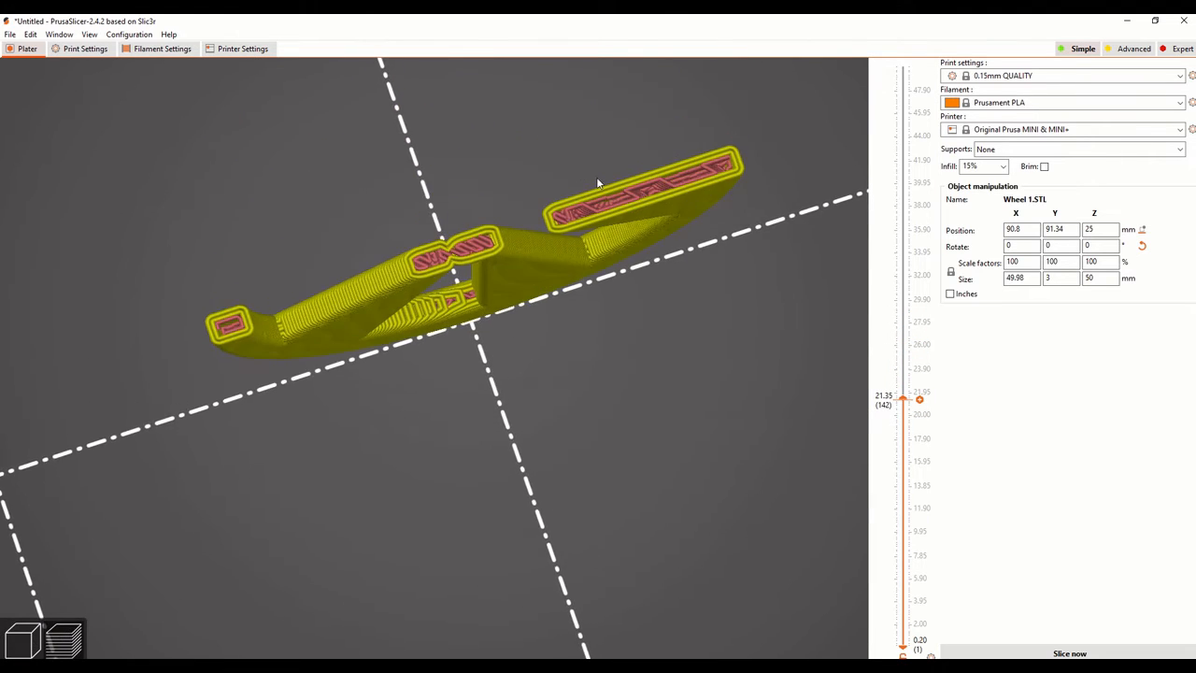
scroll(642, 198, "up", 3)
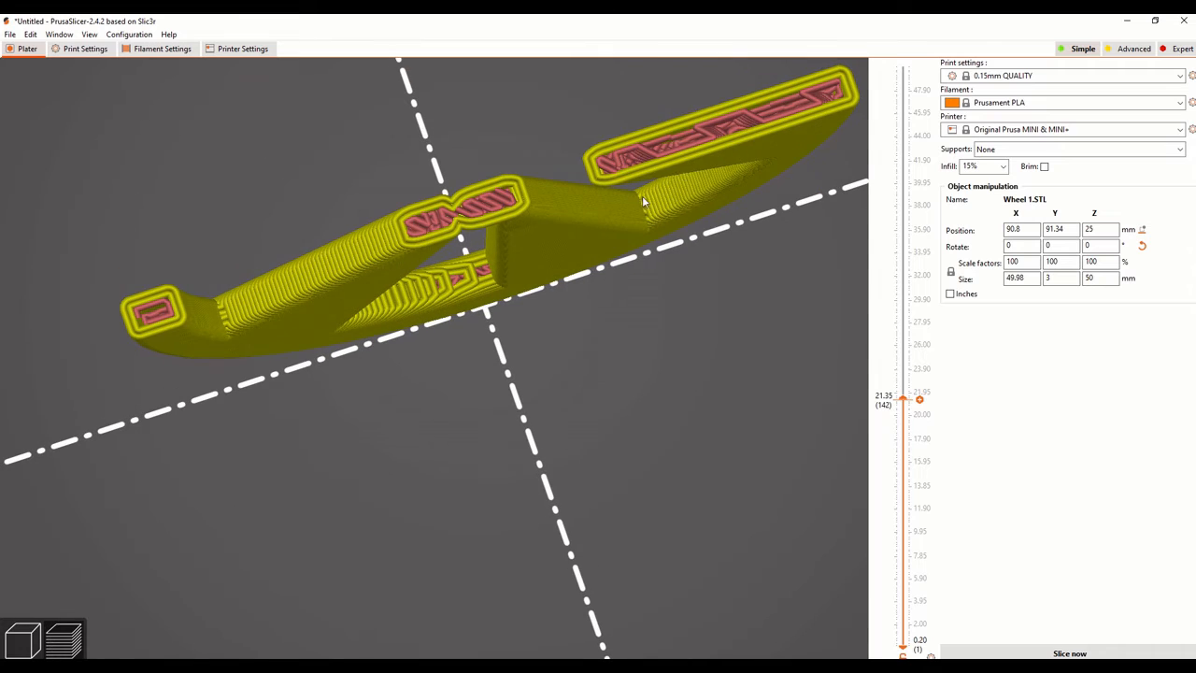
left_click(1005, 166)
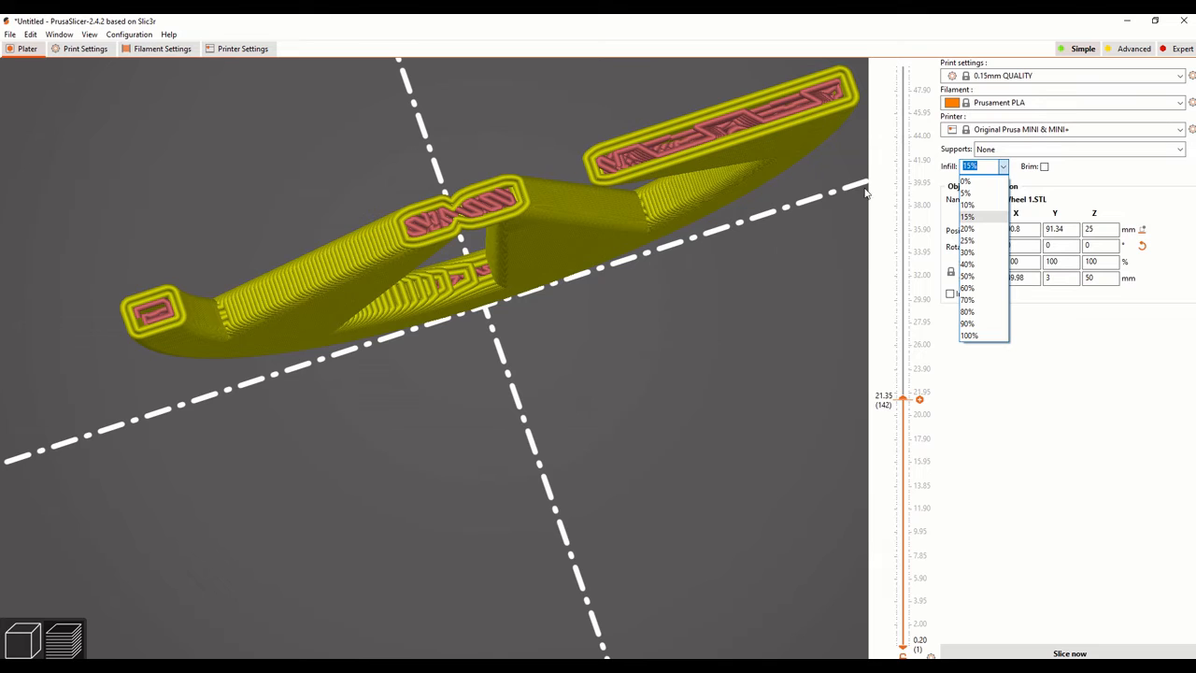
left_click(778, 244)
scroll(728, 183, "up", 3)
scroll(728, 183, "down", 16)
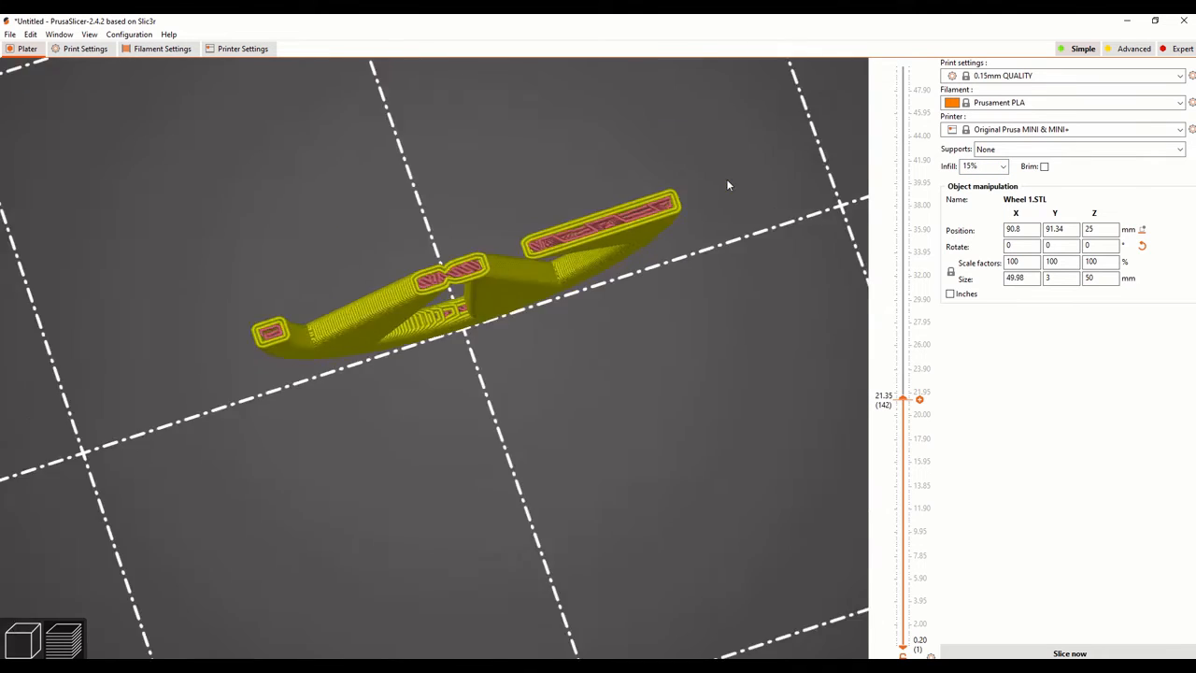
Start a new project and load Wheel 1.STL onto the empty print bed.
left_click(11, 34)
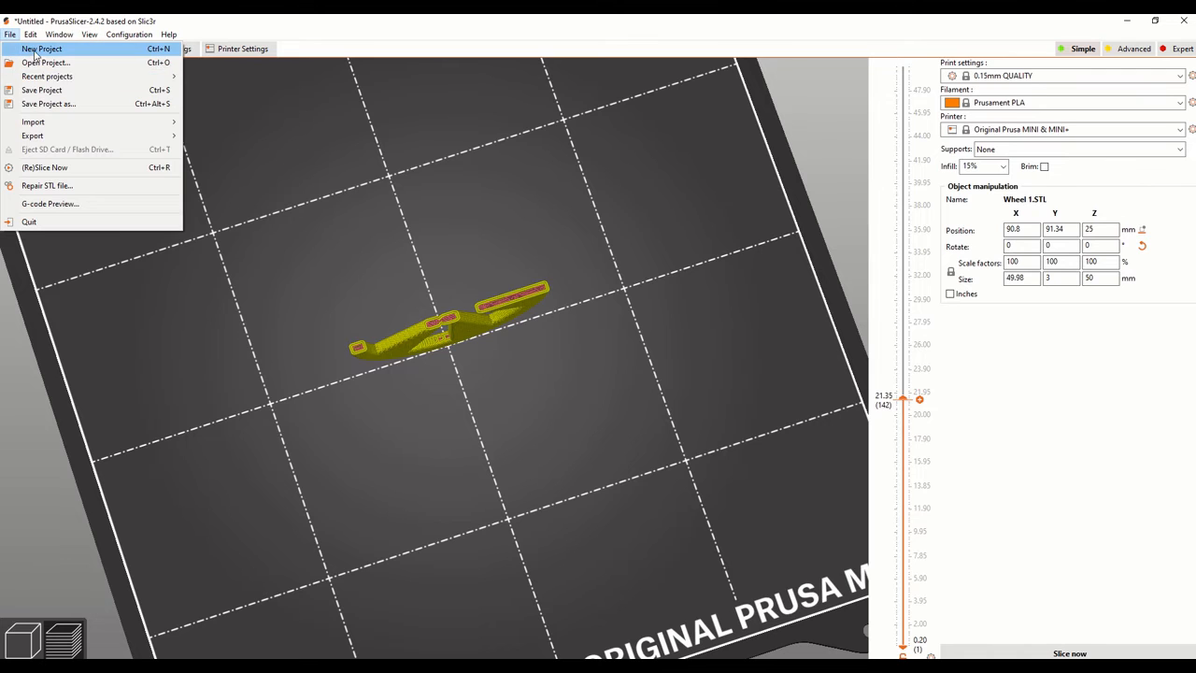
left_click(41, 49)
left_click(666, 393)
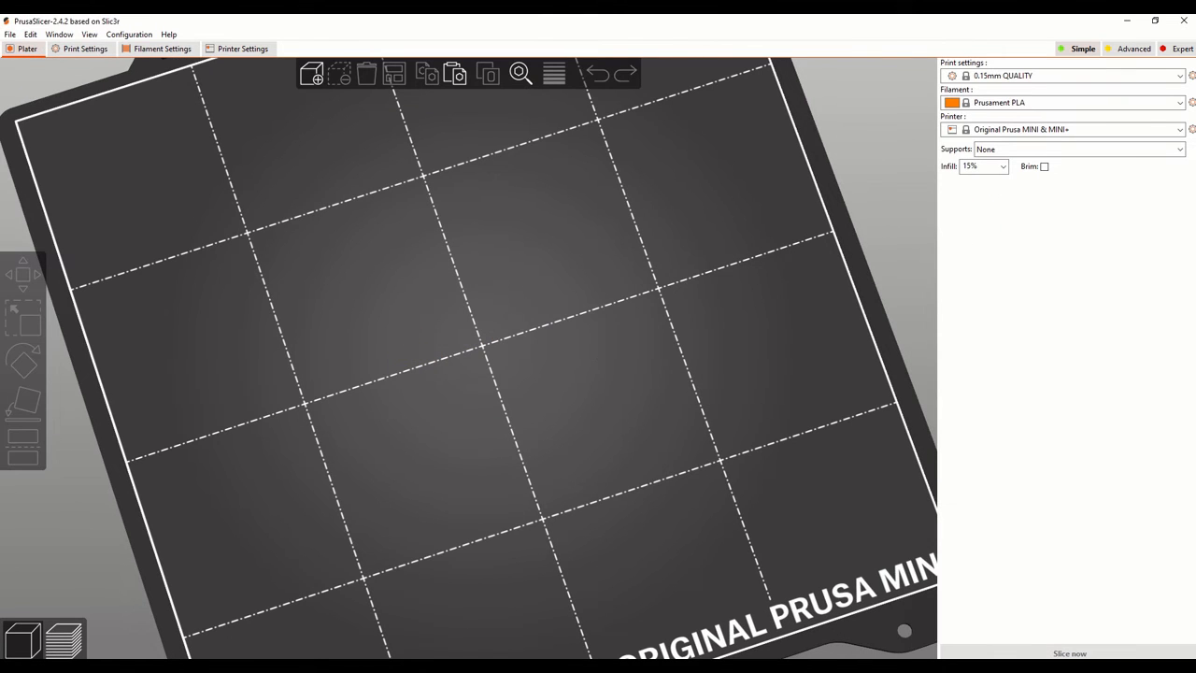
left_click_drag(421, 331, 533, 317)
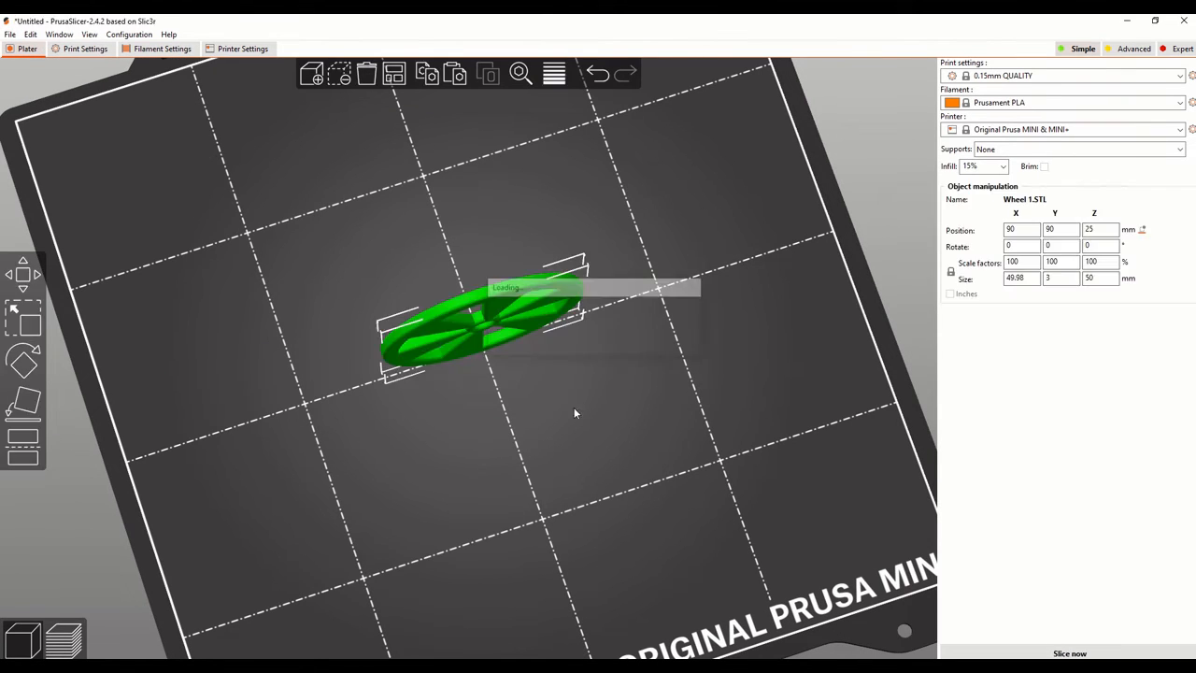
Rotate the newly loaded wheel about the X axis so it lies flat on the bed.
left_click_drag(640, 449, 637, 426)
scroll(636, 425, "up", 1)
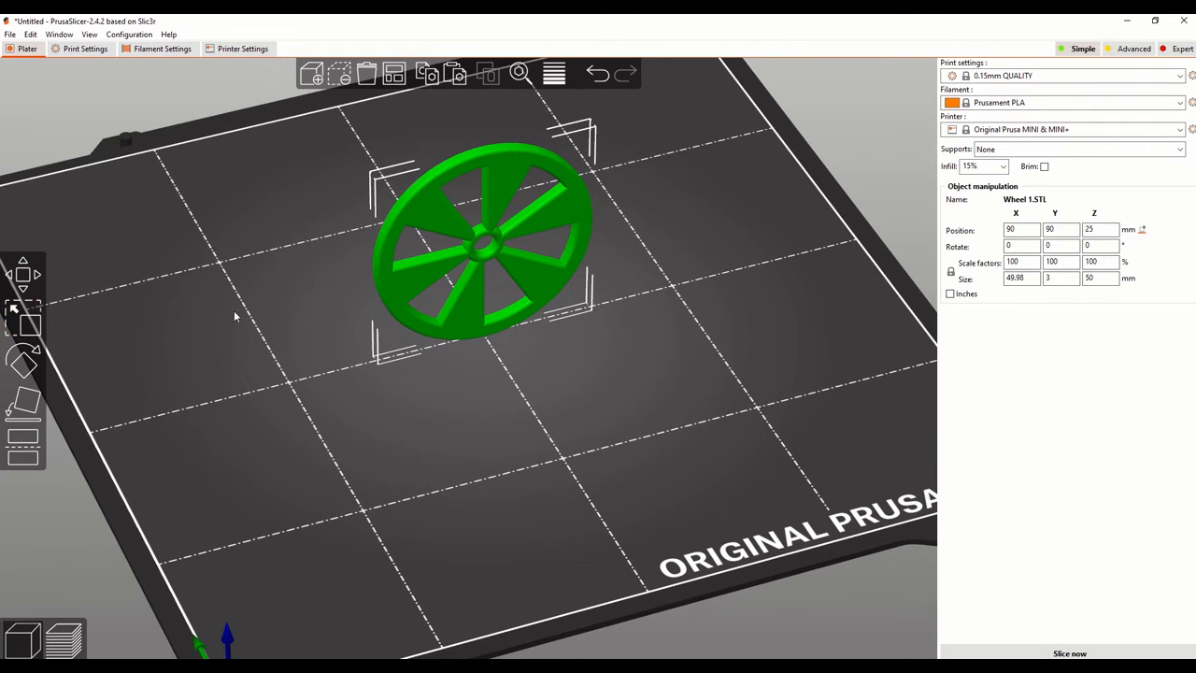
key("b")
left_click(24, 364)
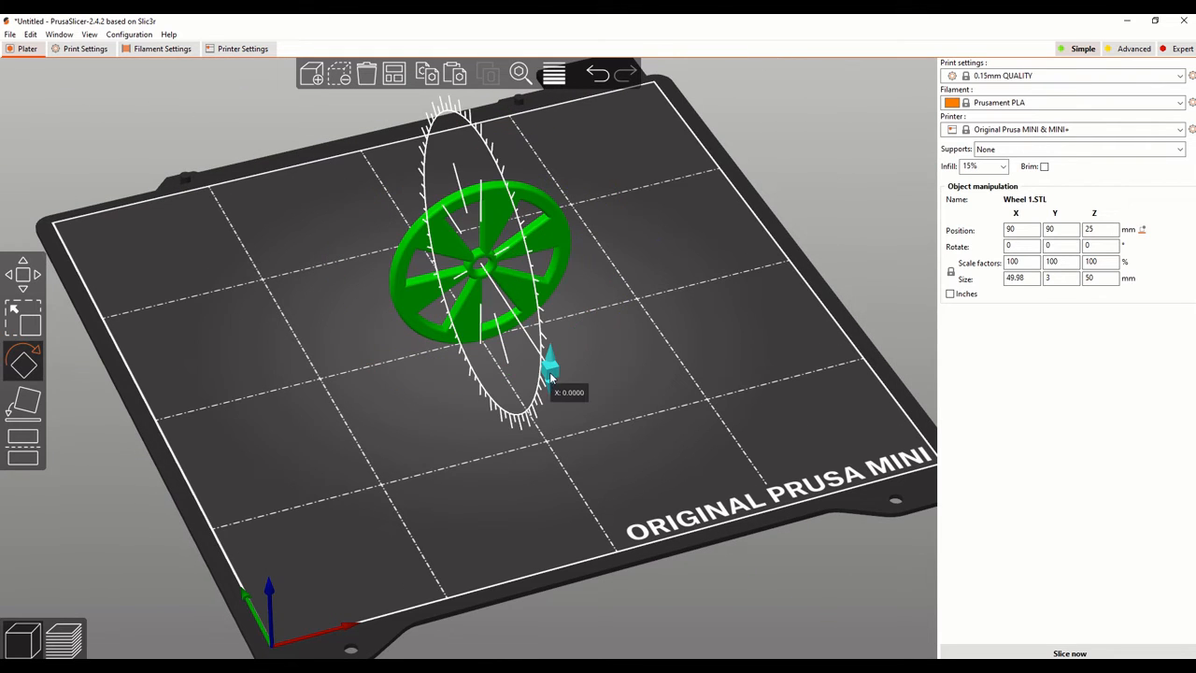
left_click_drag(550, 376, 484, 139)
mouse_move(652, 385)
left_mouse_down()
mouse_move(679, 362)
mouse_move(675, 390)
left_mouse_up()
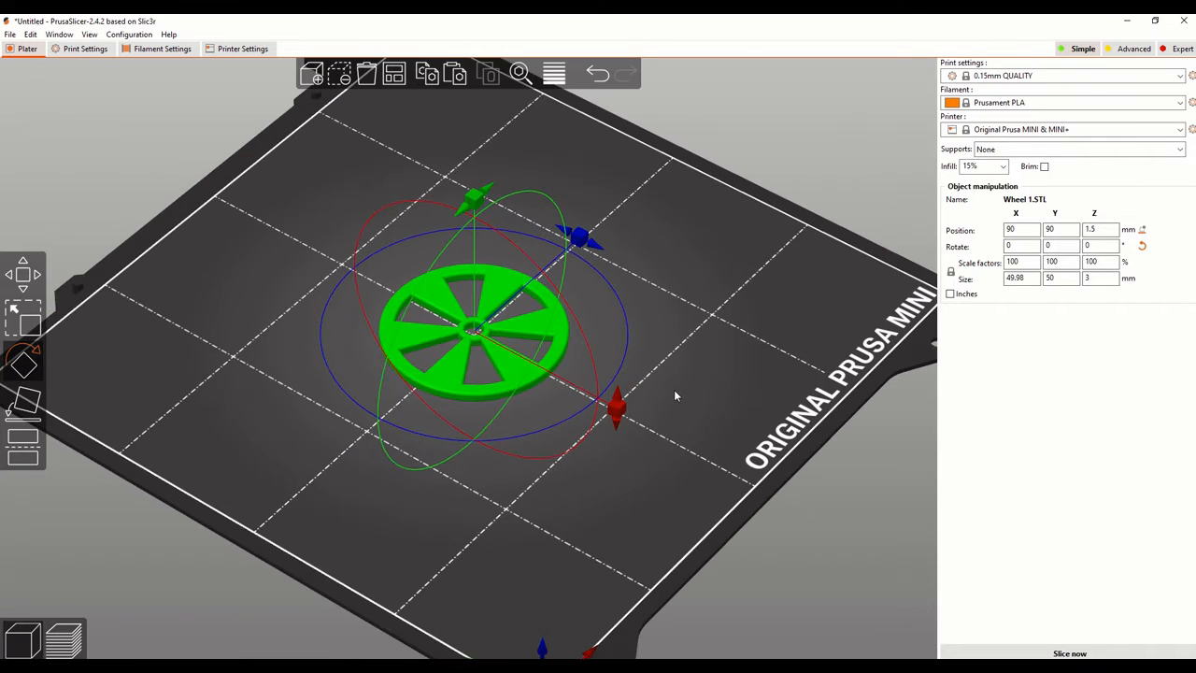
Keep supports at None for the flat wheel and set the infill to 20%.
left_click(1001, 149)
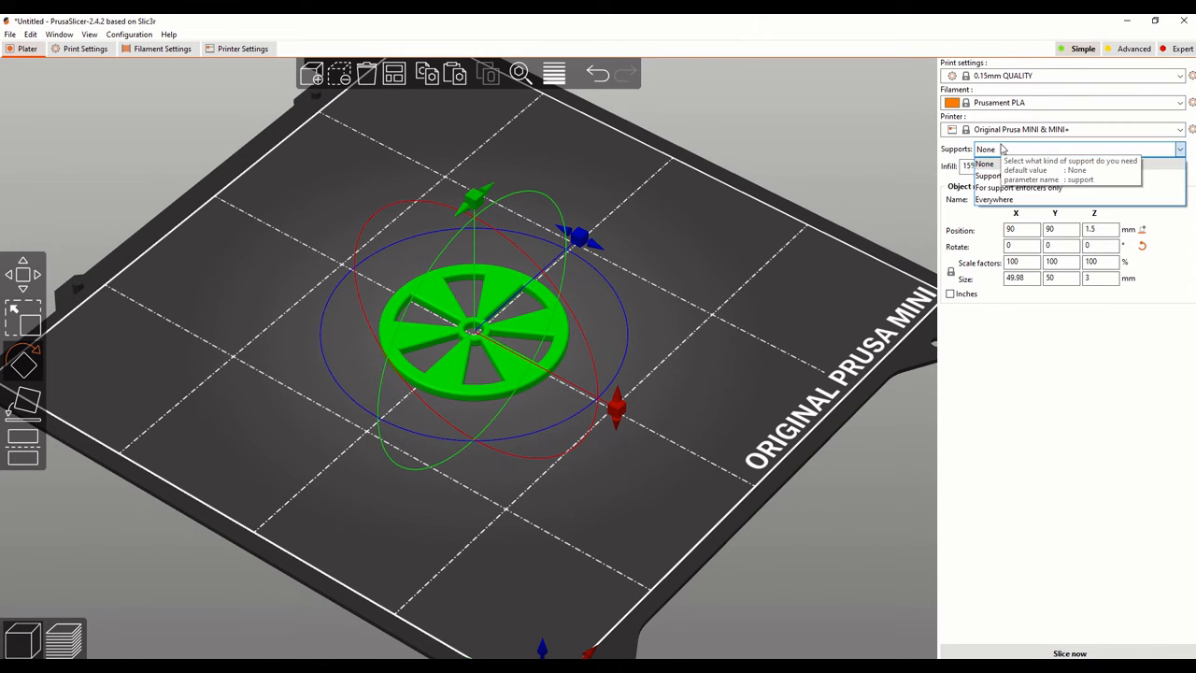
left_click(986, 164)
left_click(983, 167)
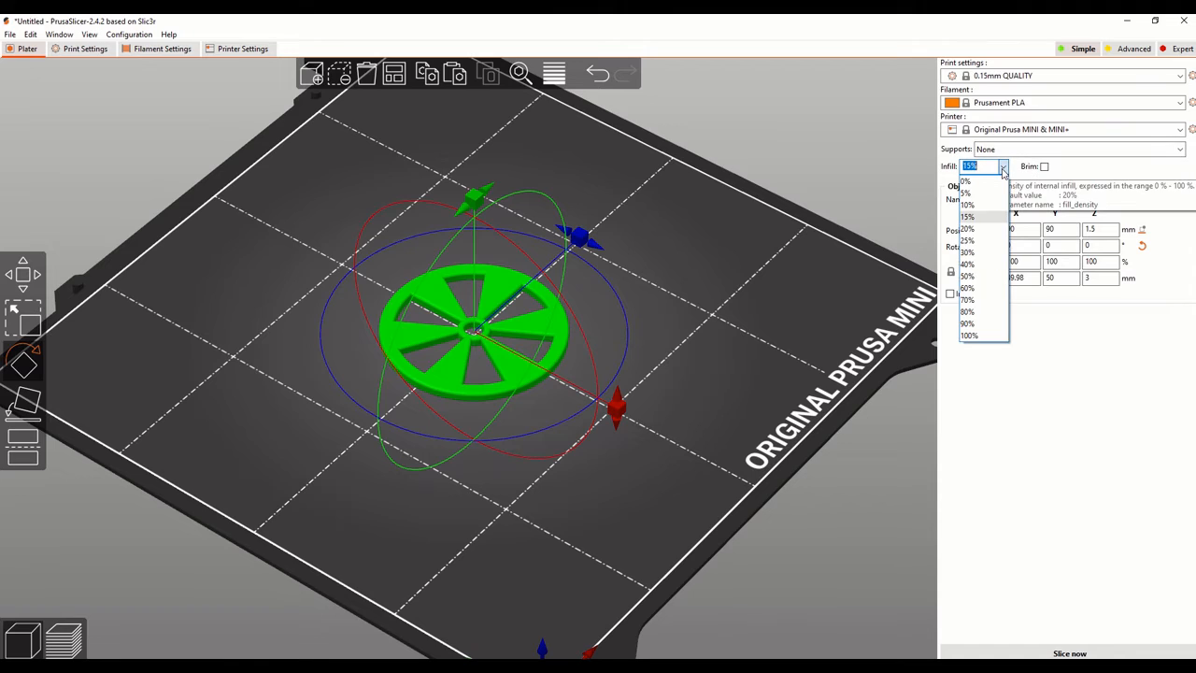
left_click(982, 233)
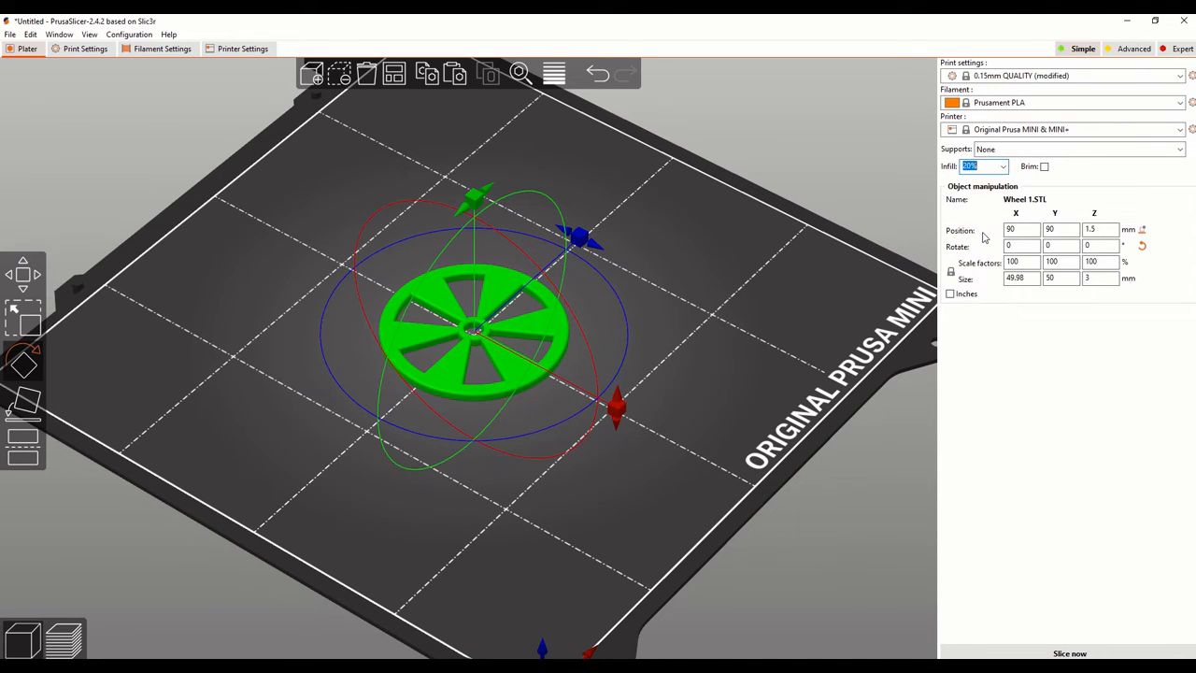
Review the infill densities, keep 20% and enable the brim.
left_click(1003, 166)
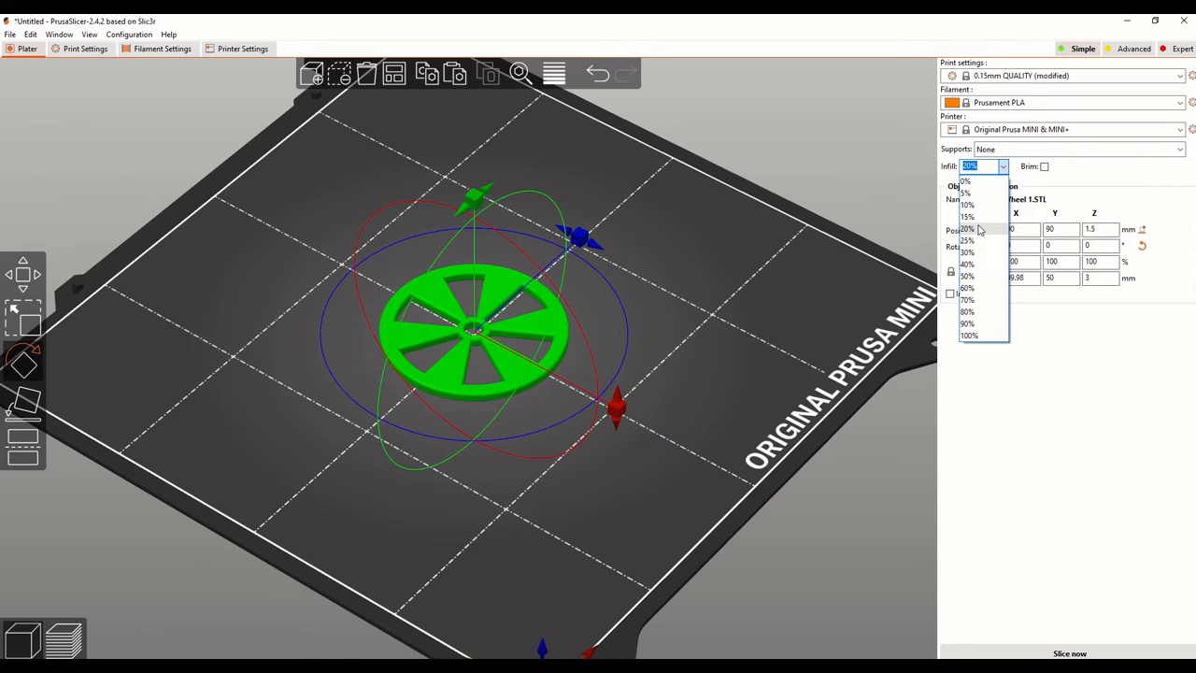
left_click(762, 289)
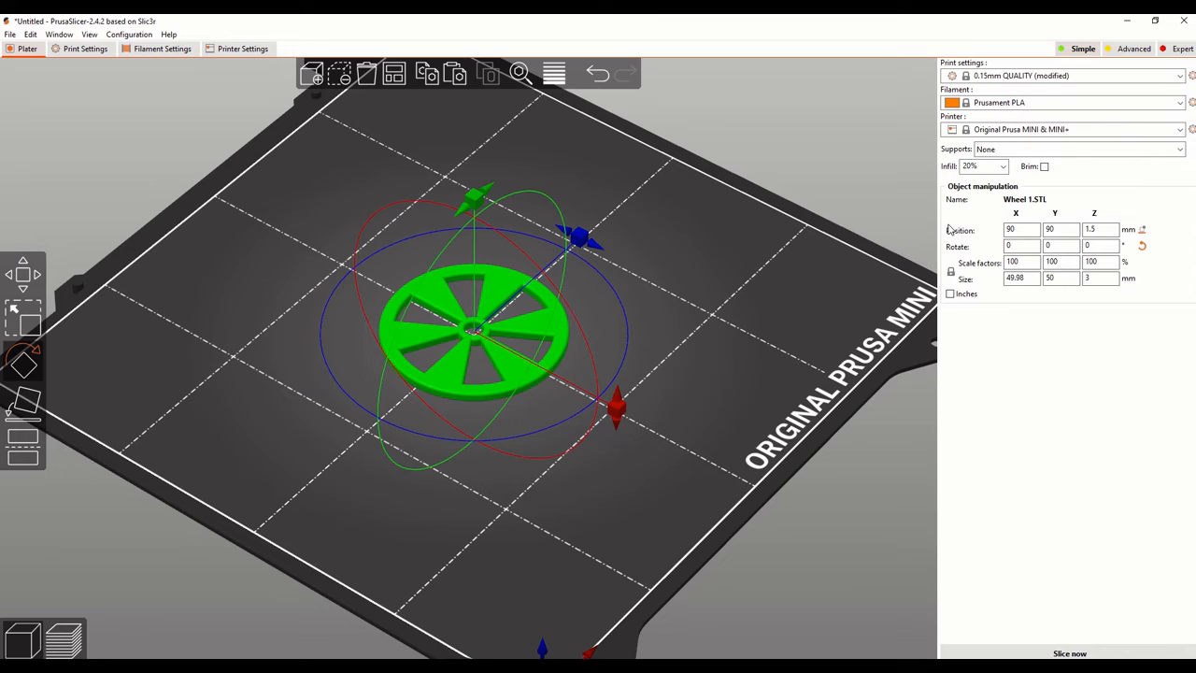
left_click(1003, 167)
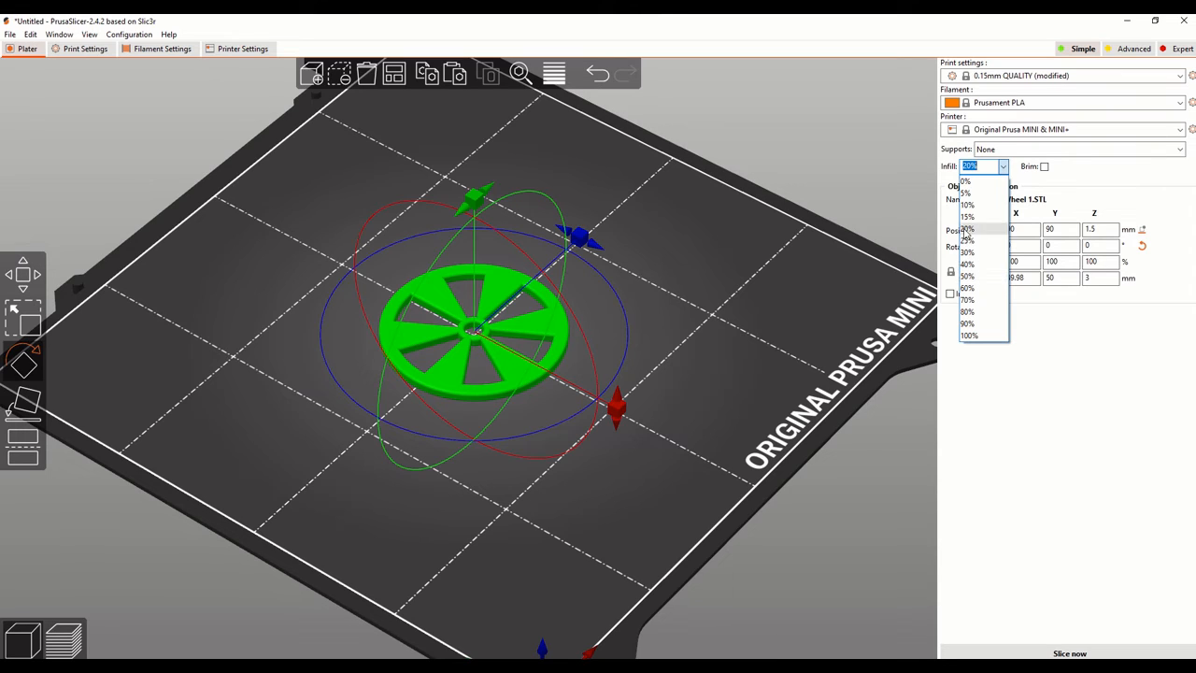
left_click(979, 231)
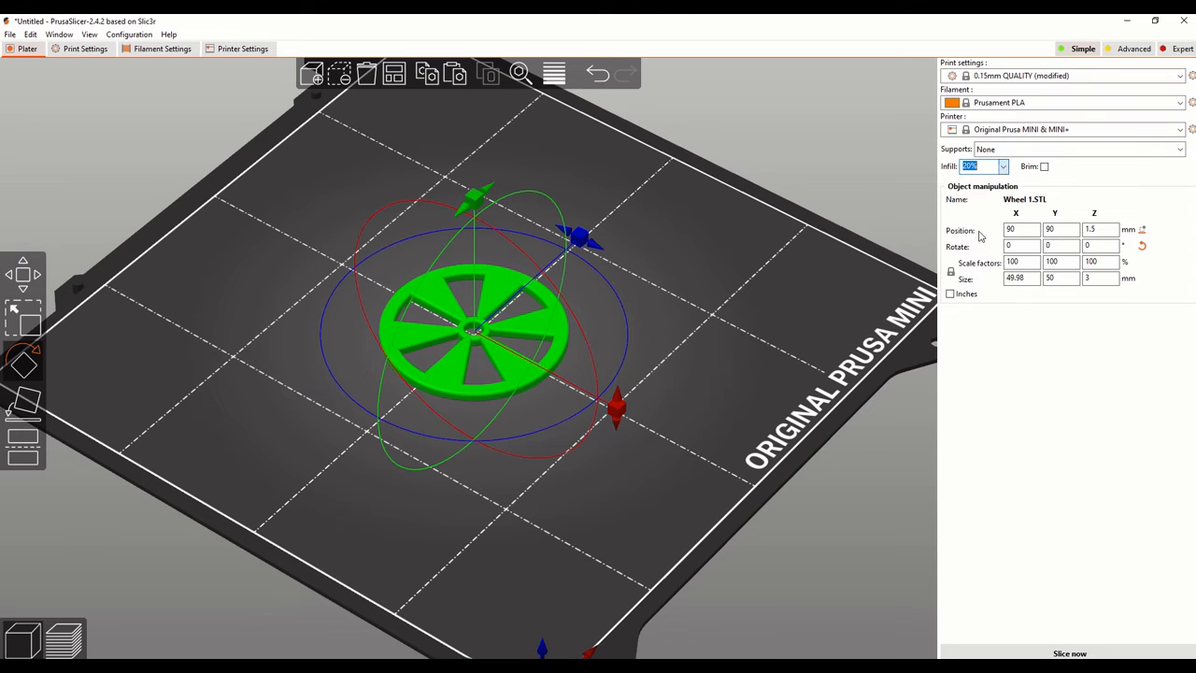
left_click(1044, 167)
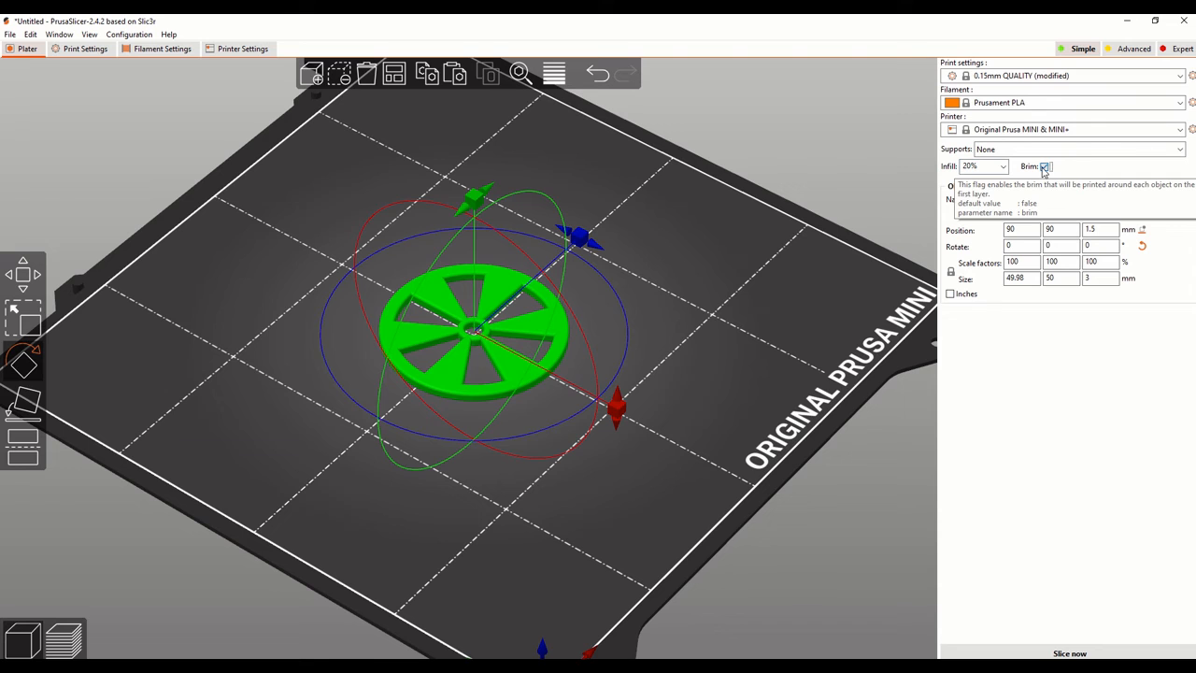
Disable the brim for the flat wheel and slice it with supports at None and 20% infill.
left_click(1044, 168)
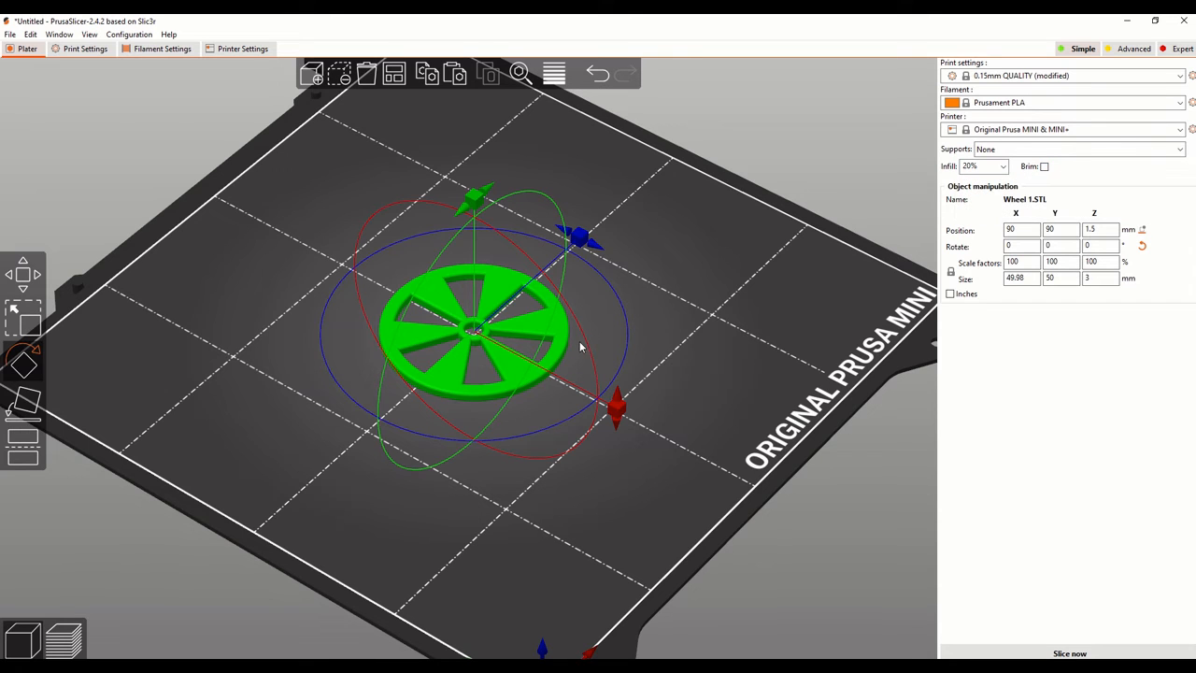
left_click_drag(549, 393, 525, 374)
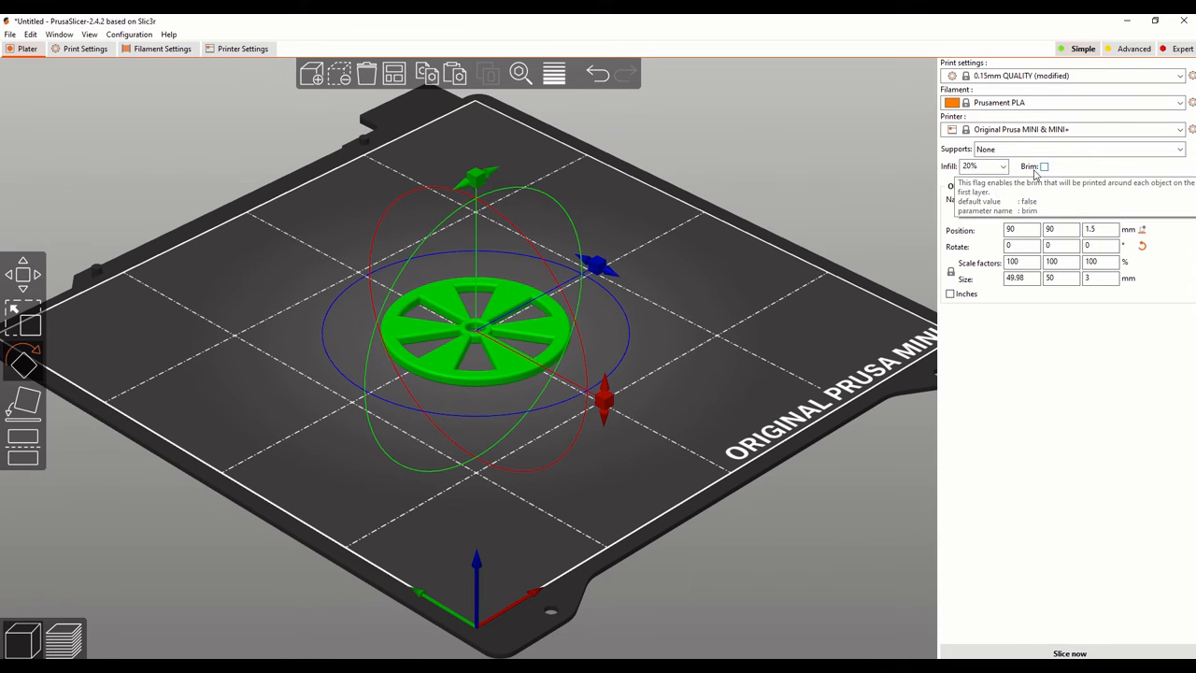
mouse_move(738, 309)
left_mouse_down()
mouse_move(703, 311)
mouse_move(710, 287)
mouse_move(717, 305)
left_mouse_up()
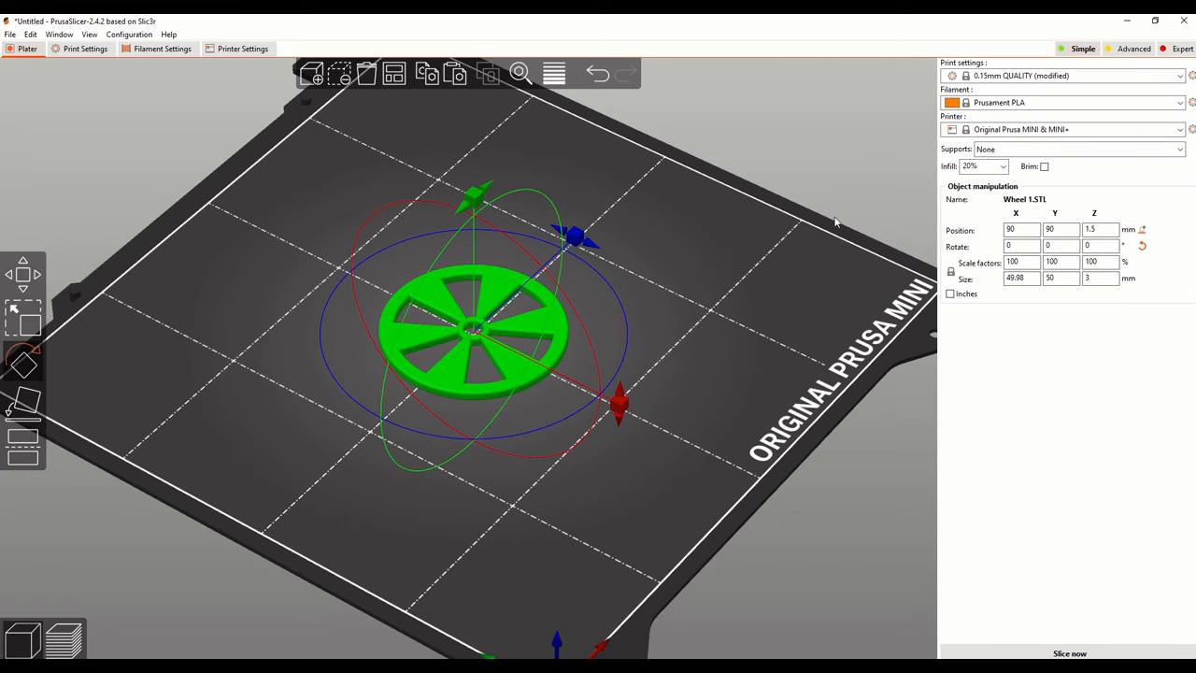
left_click_drag(868, 391, 766, 339)
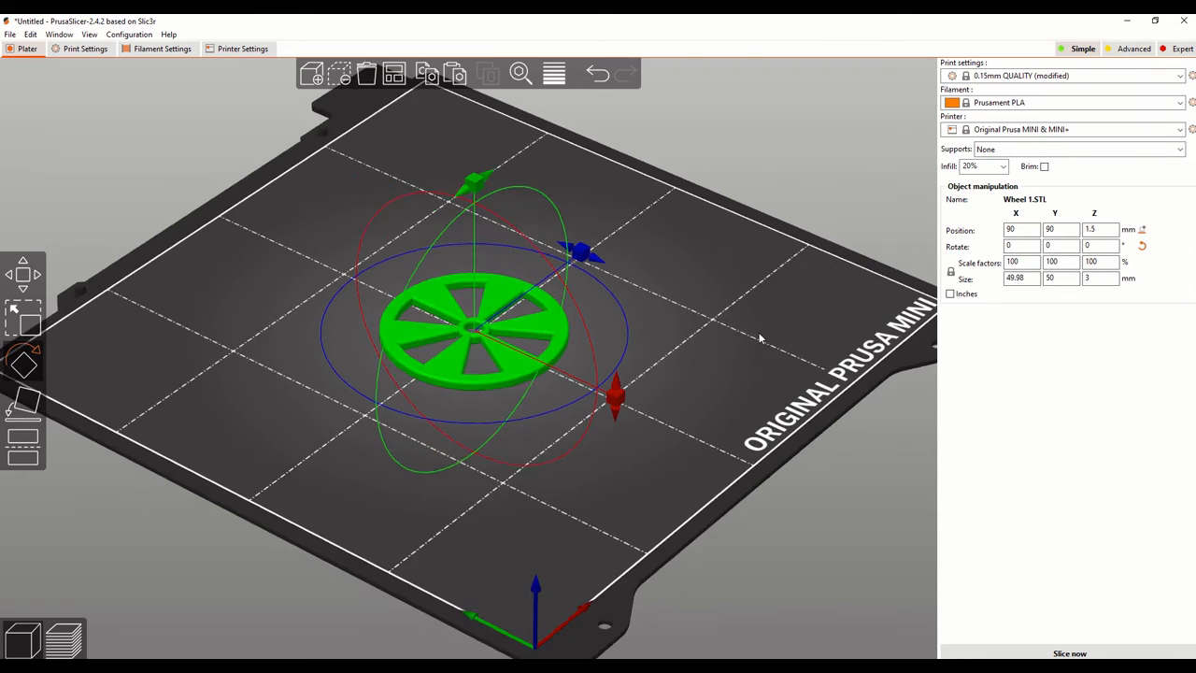
left_click(1040, 656)
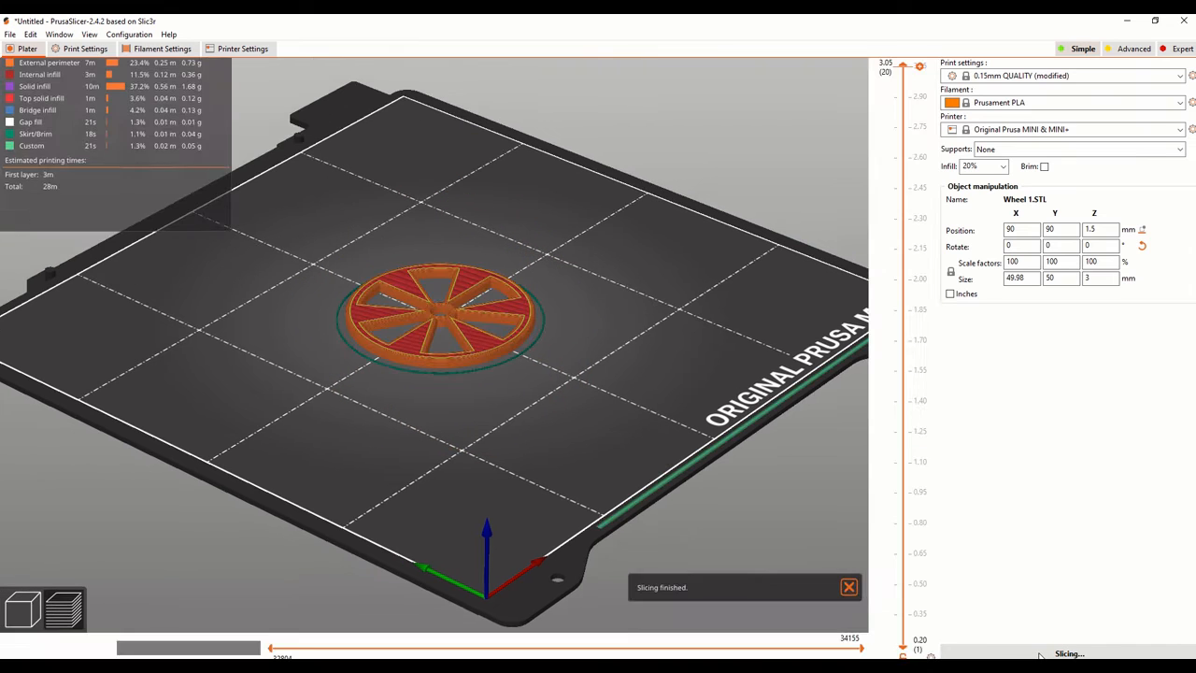
Lower the sliced preview to the 2.00 mm layer and examine the wheel's internal infill pattern up close.
scroll(441, 318, "up", 10)
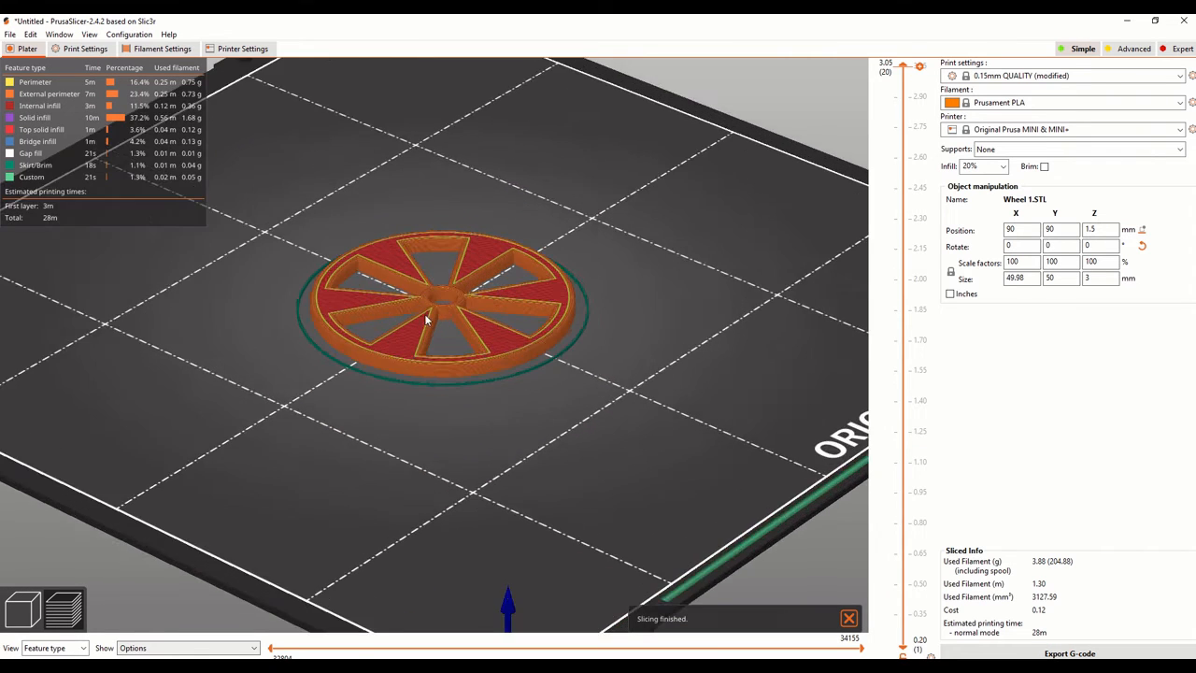
left_click_drag(439, 322, 445, 280)
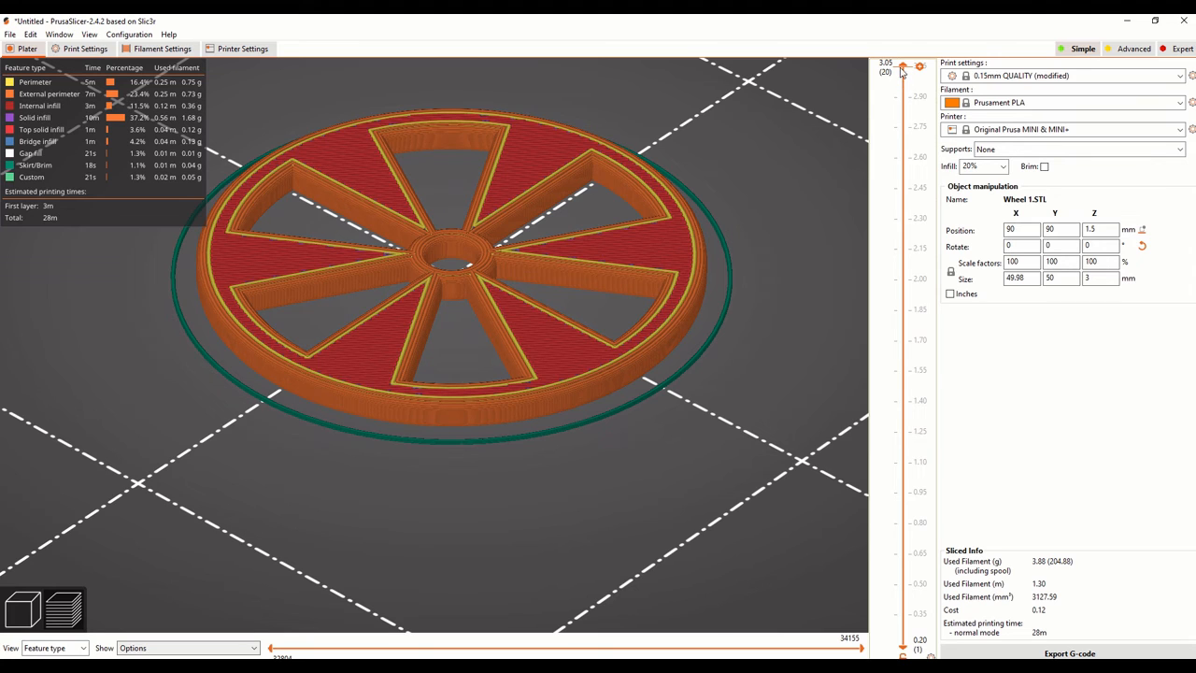
left_click_drag(905, 67, 893, 288)
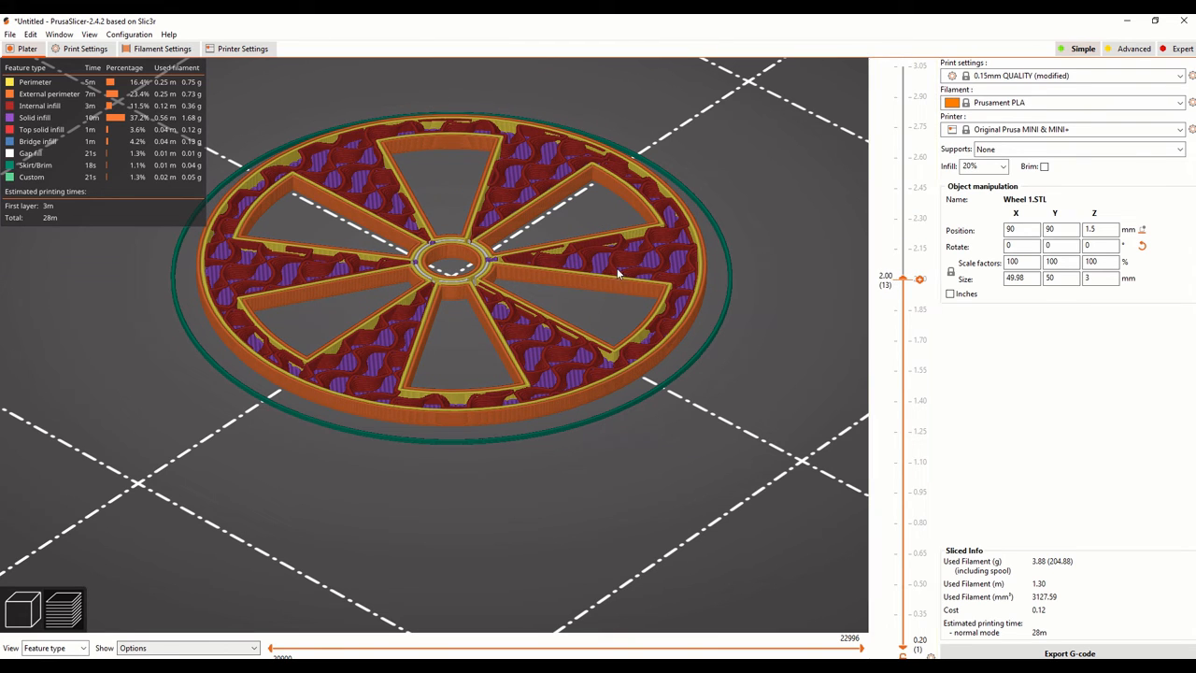
left_click_drag(625, 254, 617, 269)
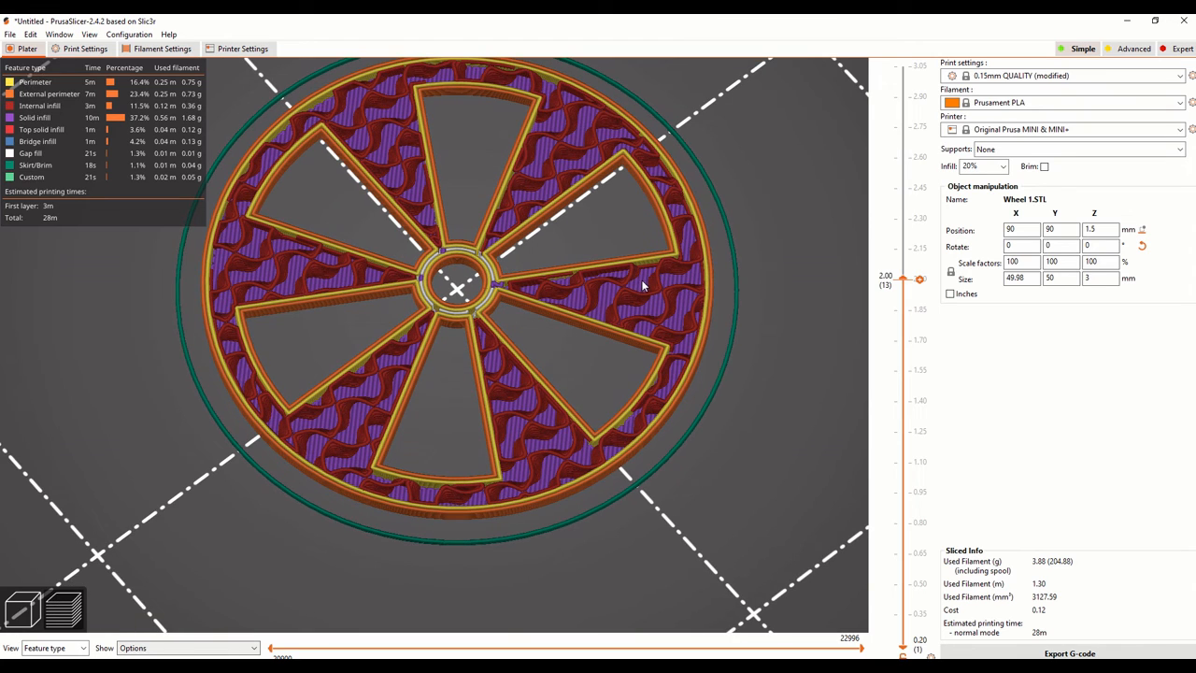
scroll(635, 290, "up", 5)
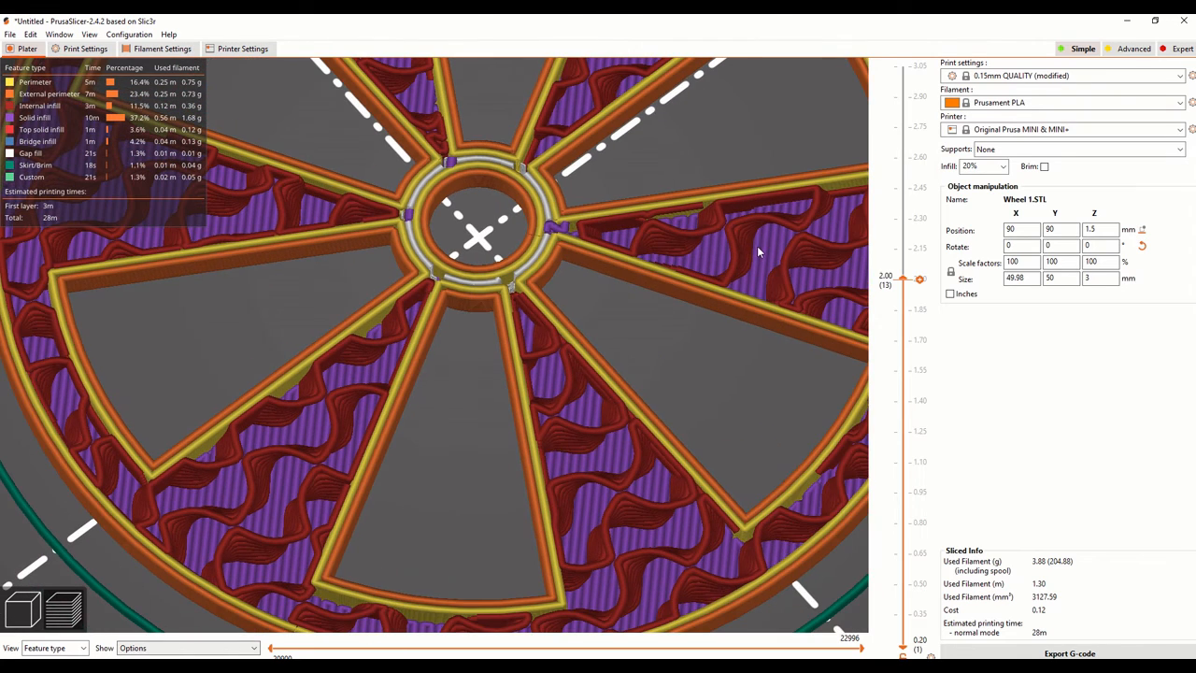
Preview the wheel's first layer at 0.20 mm and second at 0.35 mm, and return to the full 3.05 mm height.
left_click_drag(904, 282, 904, 645)
left_click_drag(675, 341, 710, 481)
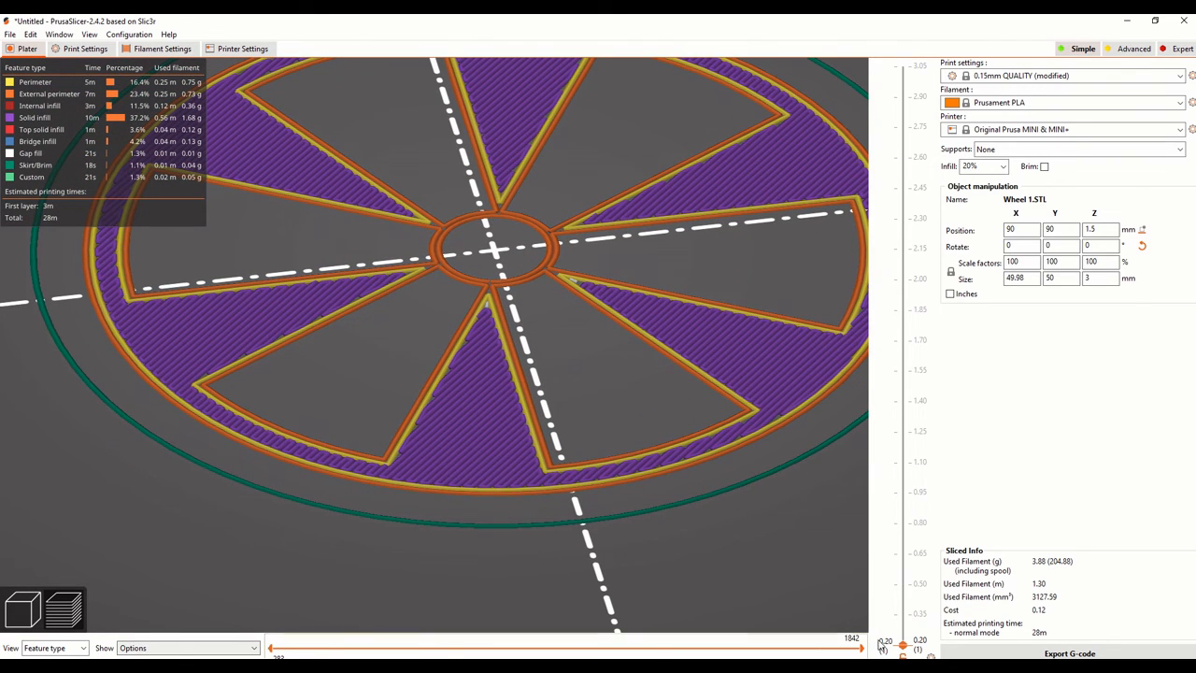
left_click_drag(903, 647, 903, 615)
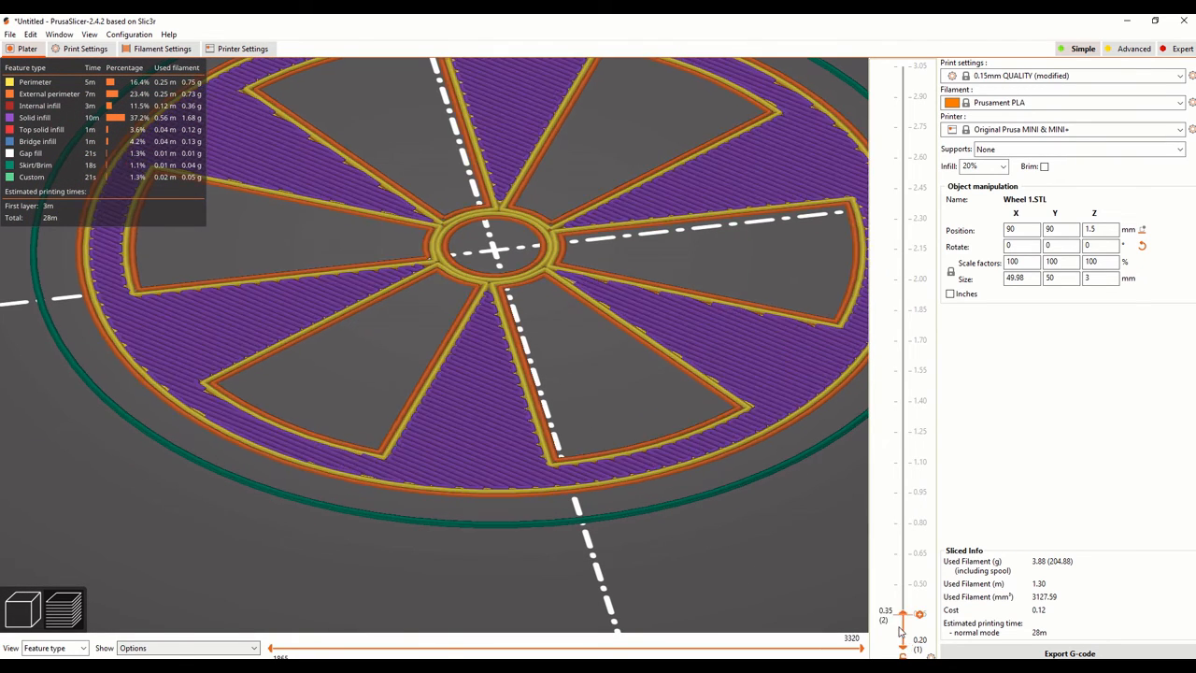
left_click_drag(839, 577, 901, 72)
scroll(662, 238, "down", 10)
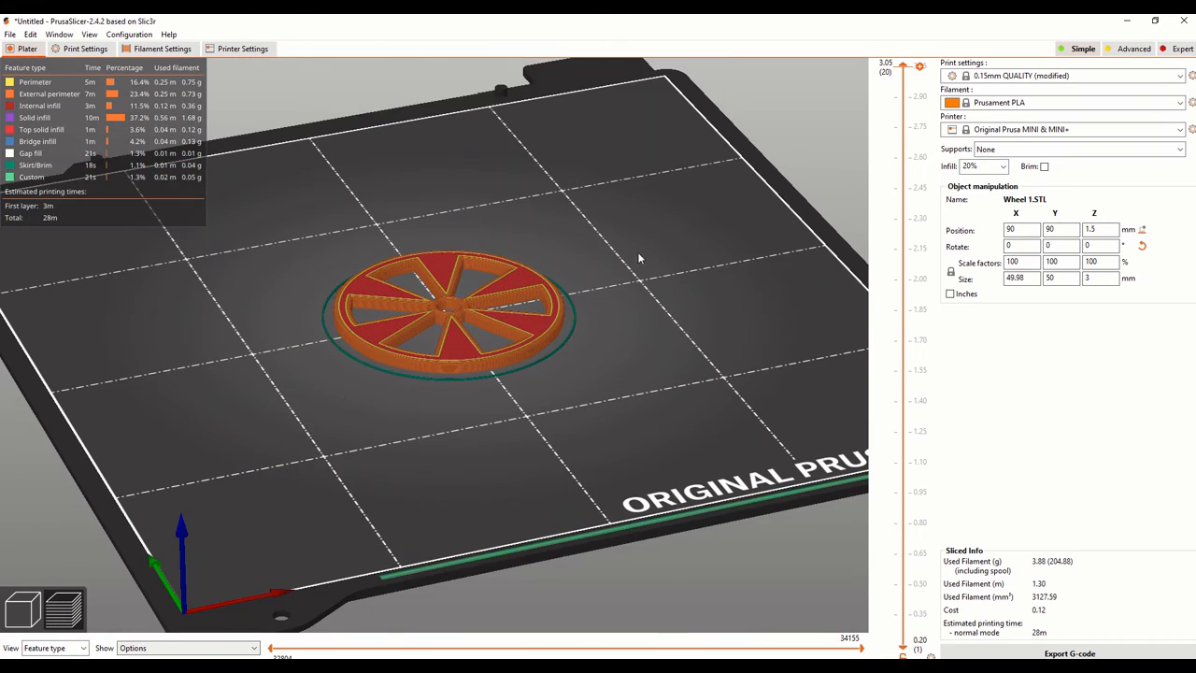
left_click_drag(638, 253, 586, 262)
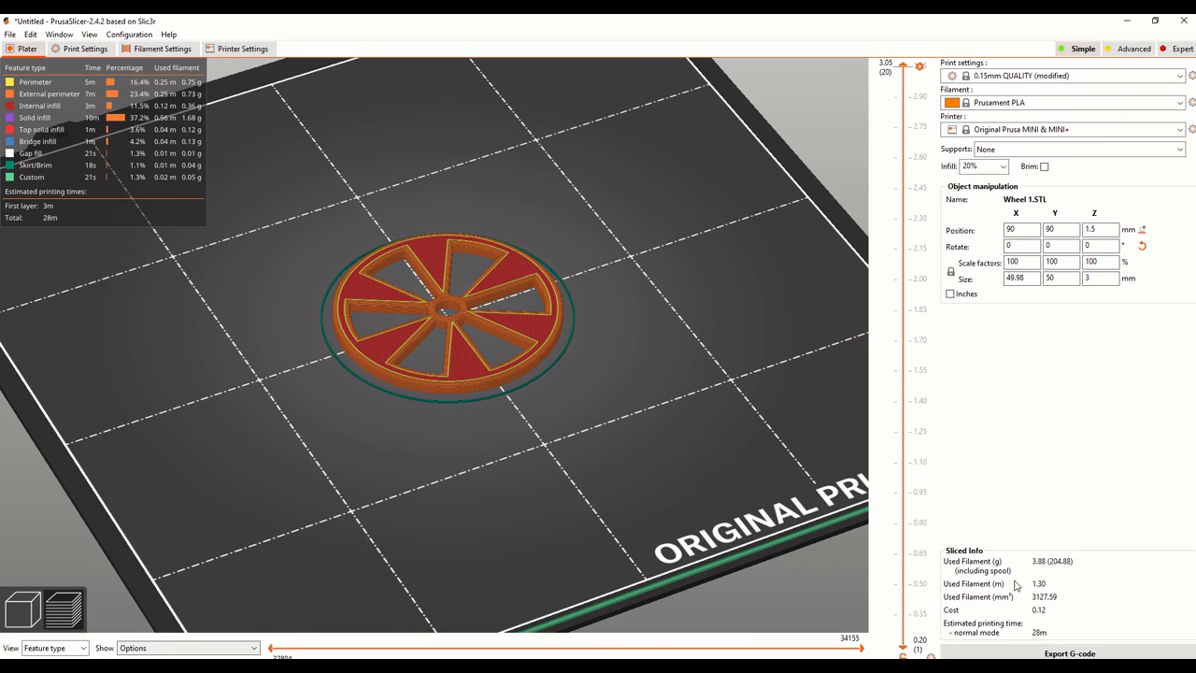
Review the available print quality presets and keep 0.15mm QUALITY.
left_click(984, 167)
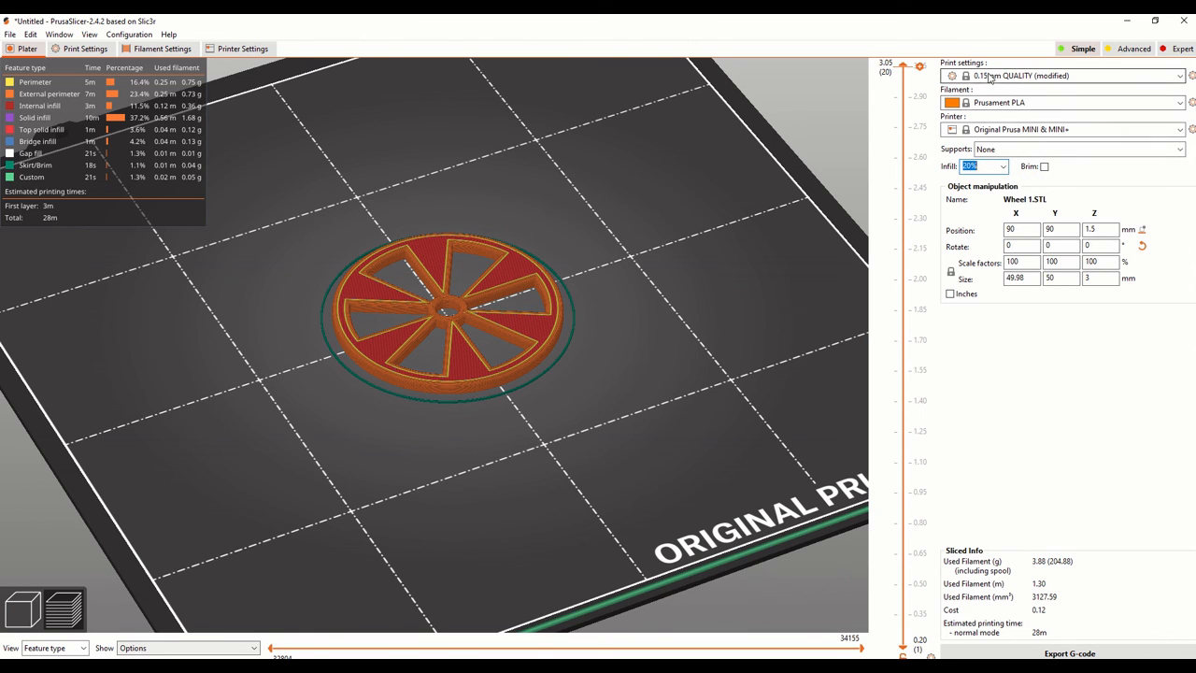
left_click(990, 77)
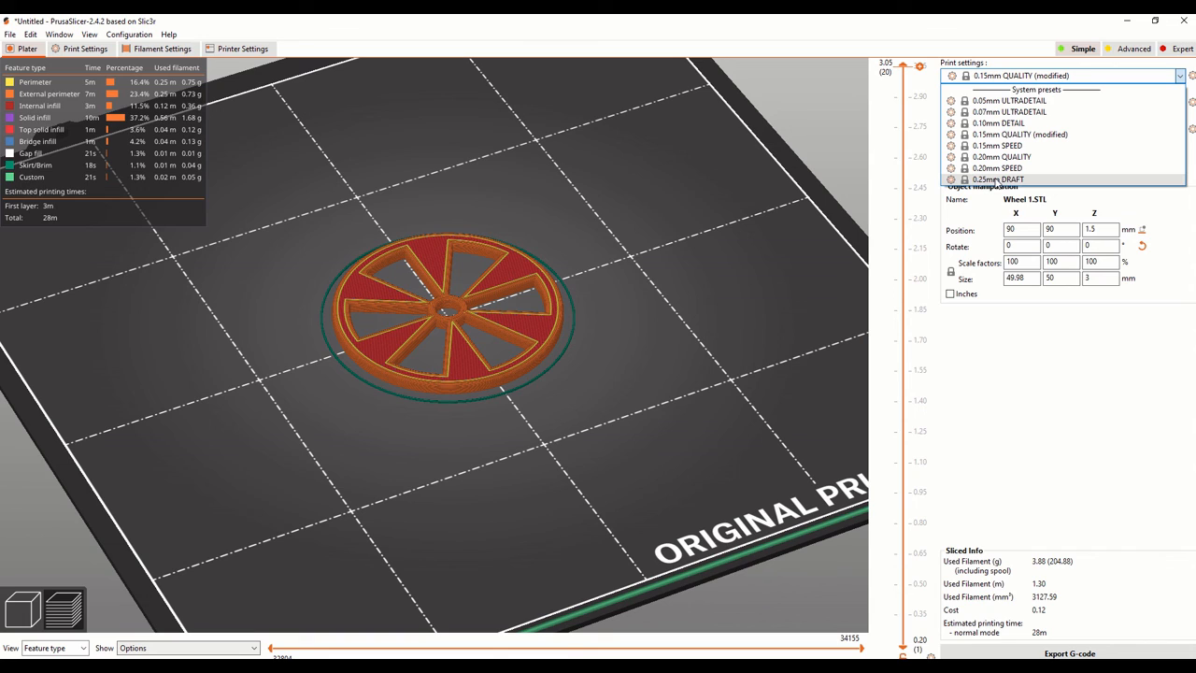
left_click(818, 227)
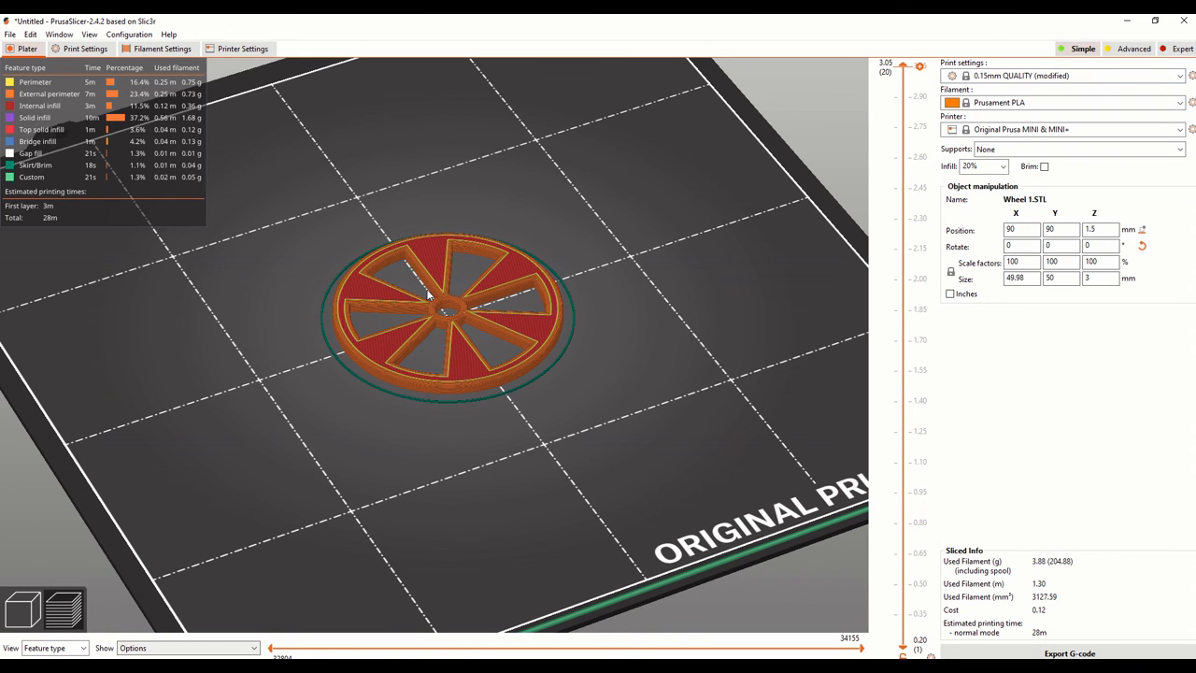
Start exporting the sliced wheel as a G-code file.
left_click(1056, 655)
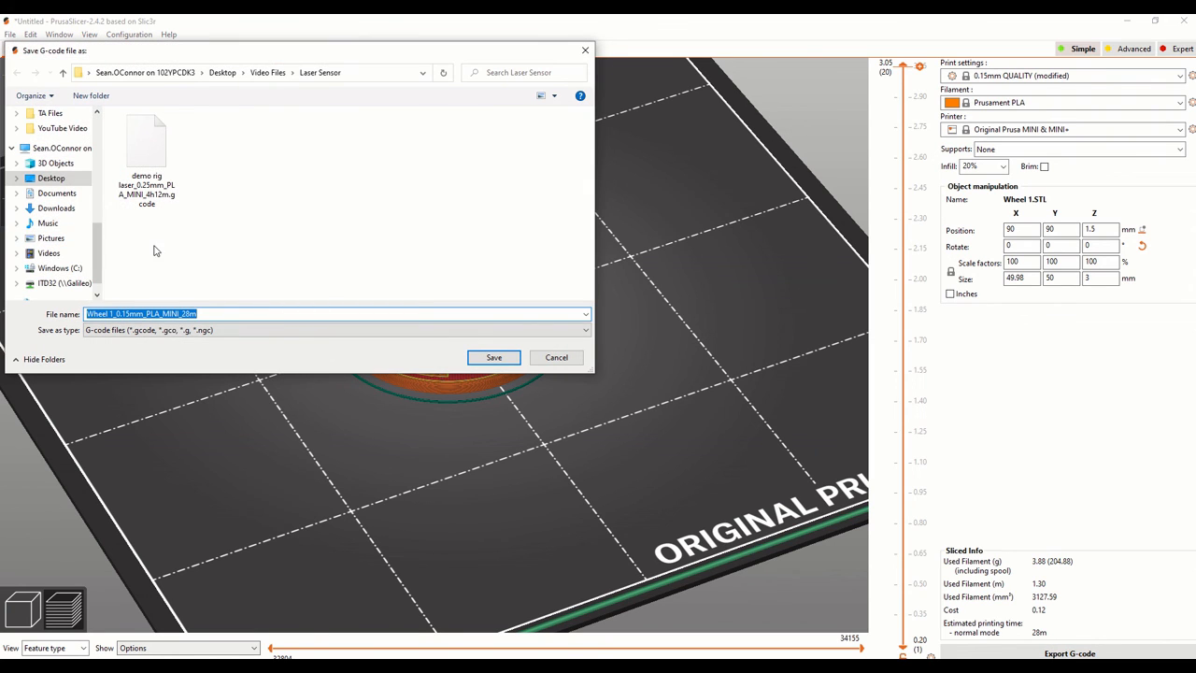